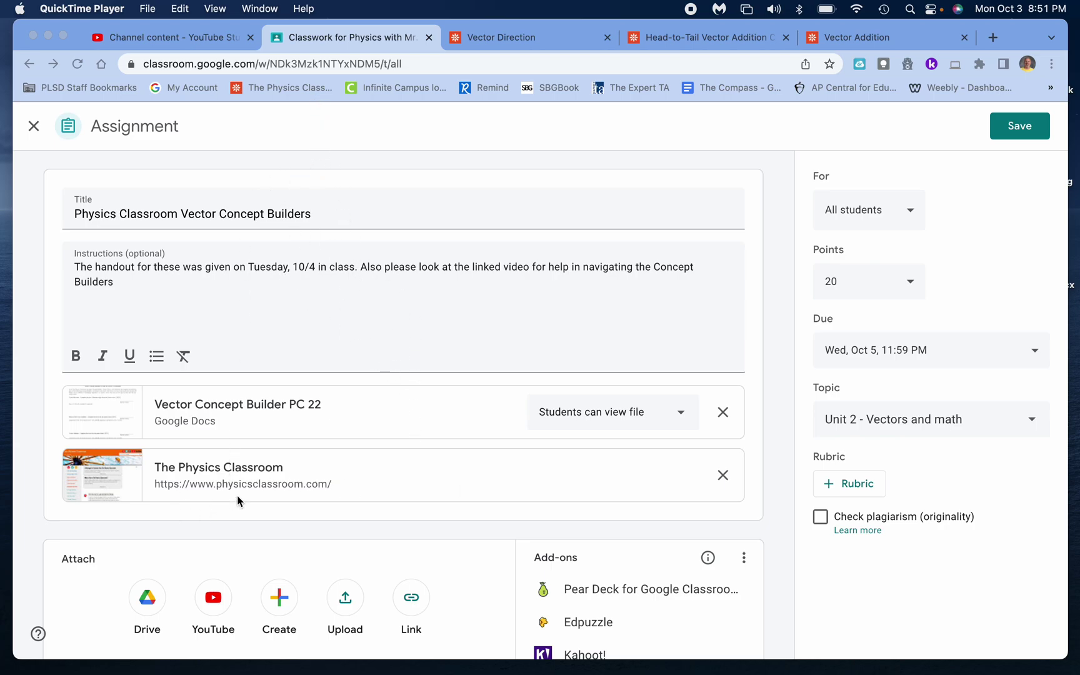
Step: Bring the Chrome window with the Vector Concept Builders assignment to the front
left_click(346, 30)
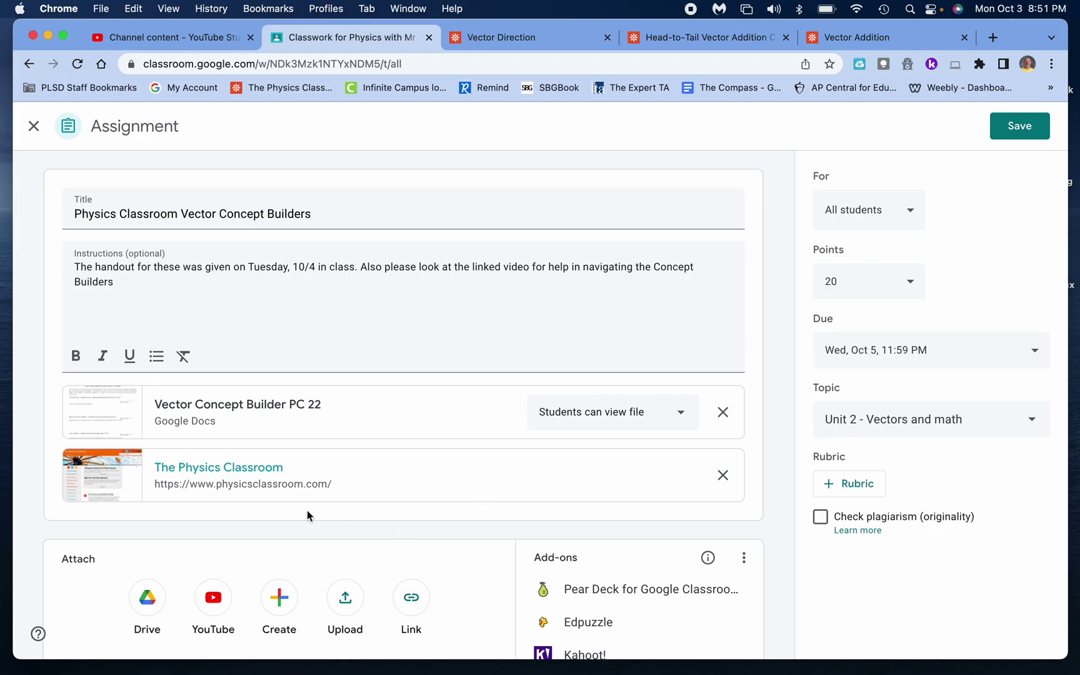
Step: Open The Physics Classroom website from the assignment's link attachment
left_click(365, 481)
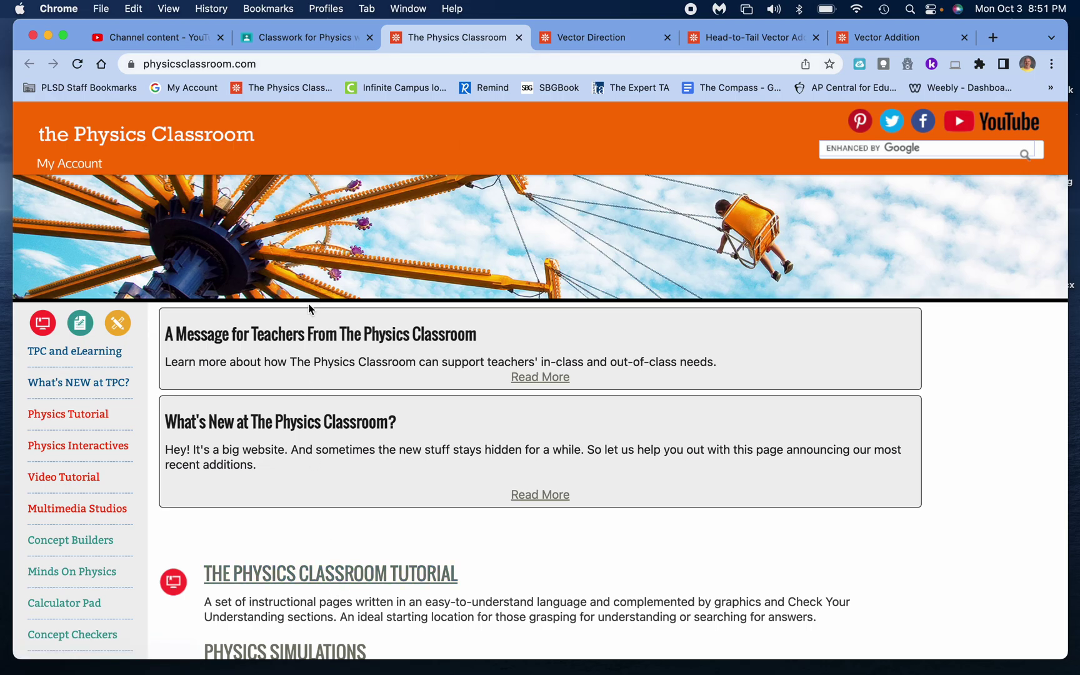
scroll(299, 416, "down", 3)
scroll(299, 416, "down", 3)
scroll(93, 250, "up", 6)
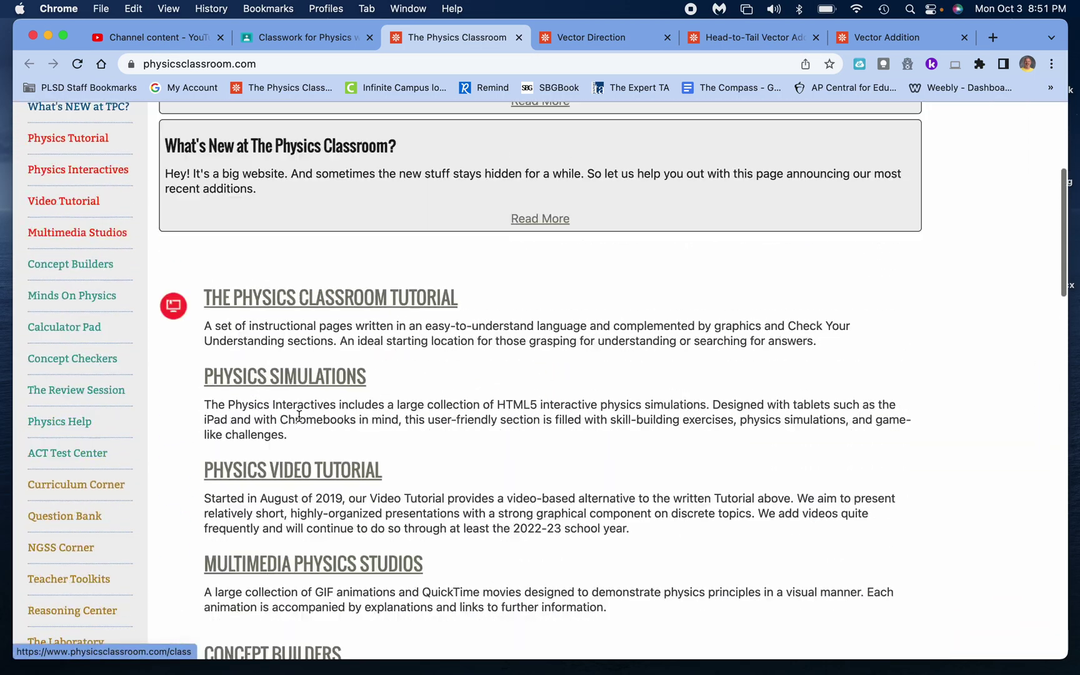
Step: Go to the Task Tracker account page and look through its sections
left_click(64, 163)
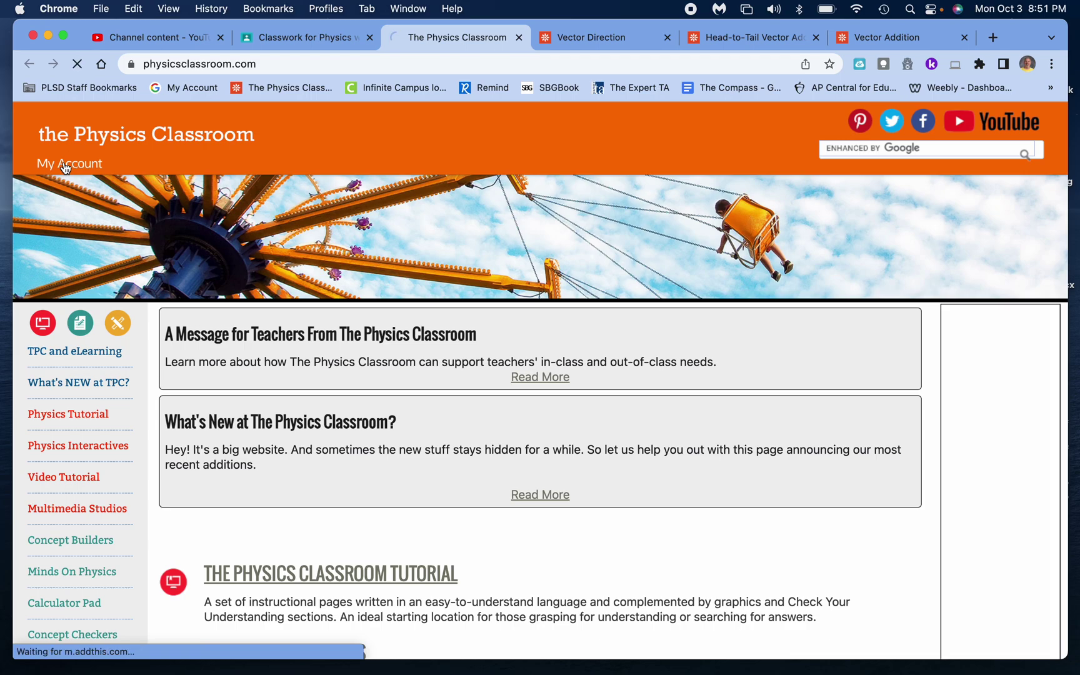
scroll(385, 316, "down", 2)
scroll(385, 315, "down", 5)
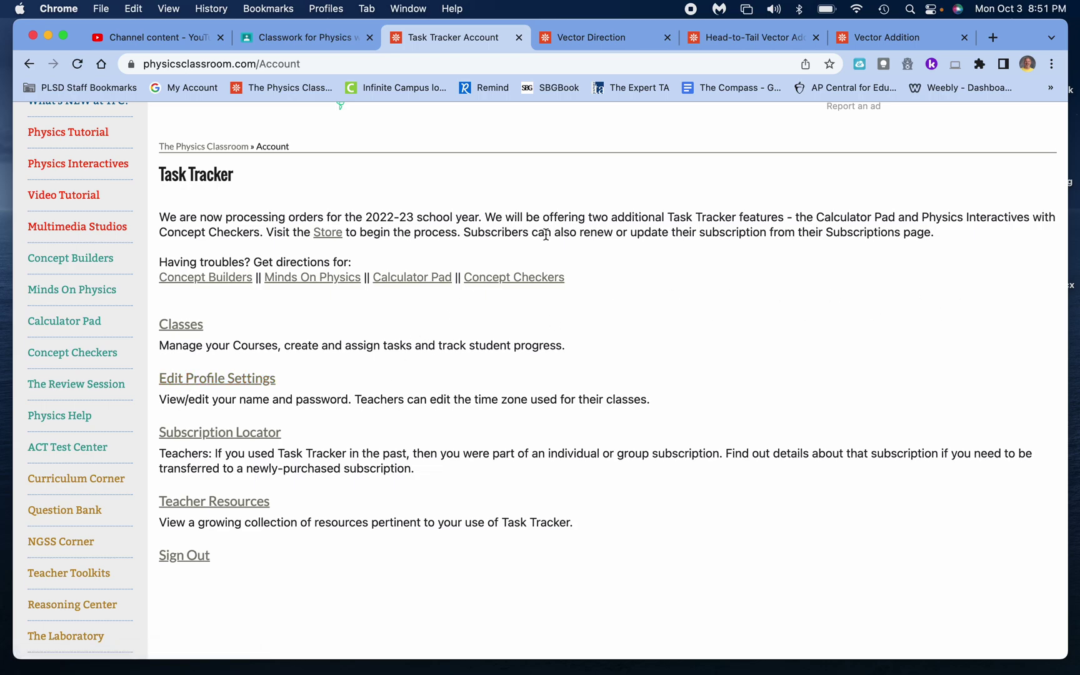
Step: Switch to the Vector Direction page, launch its Concept Builder and start a session
left_click(595, 42)
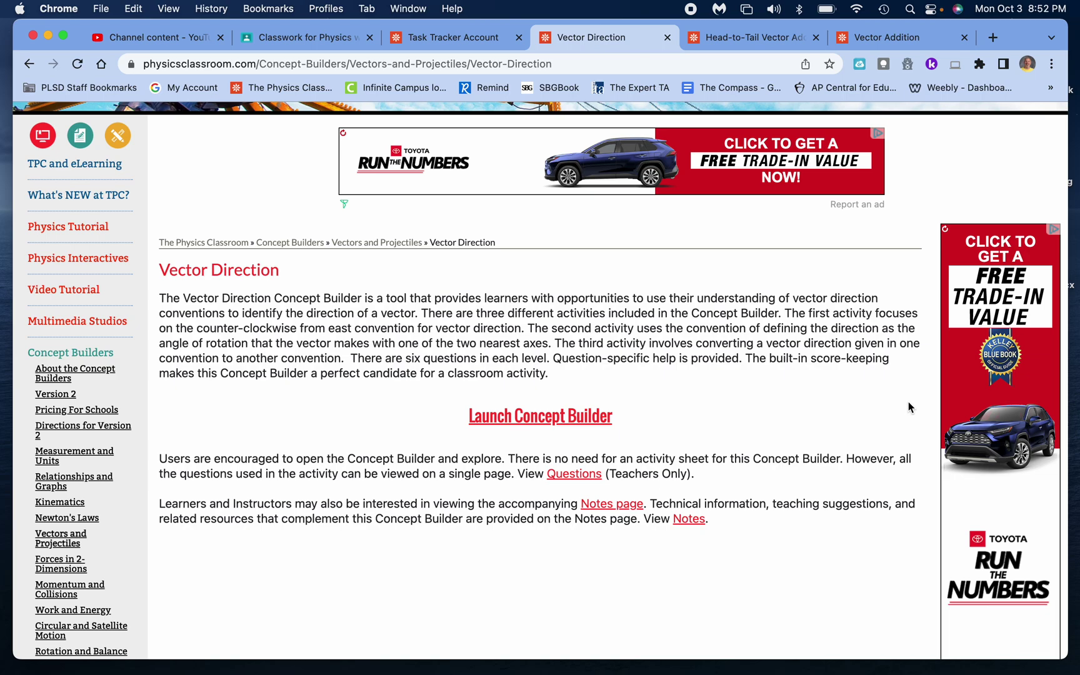
left_click(558, 420)
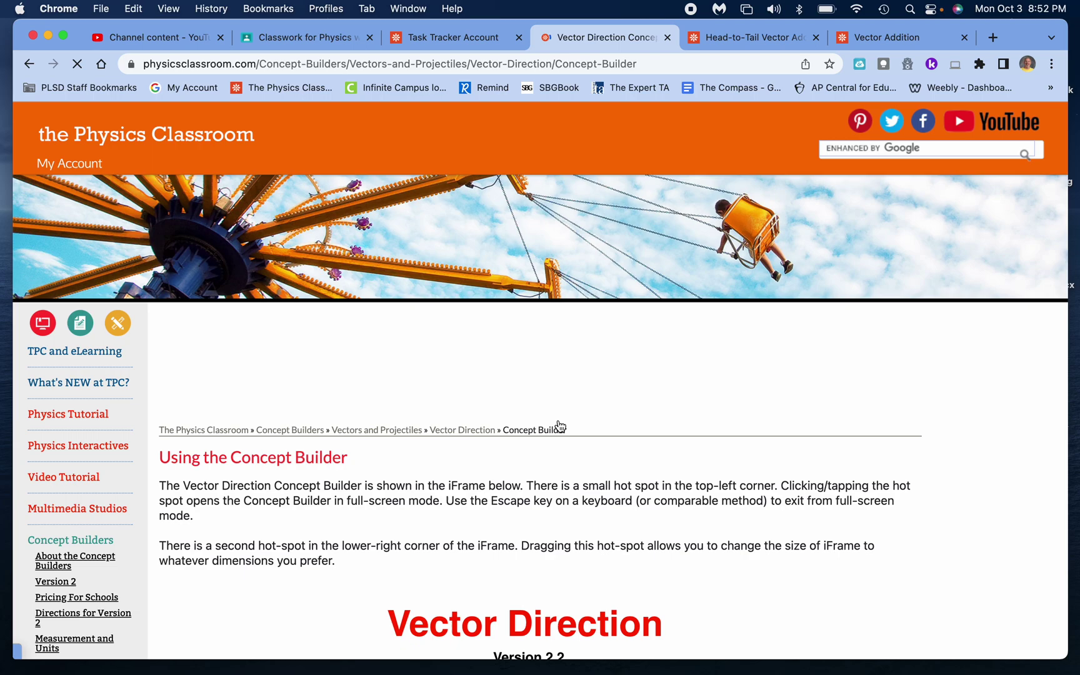
scroll(559, 425, "down", 6)
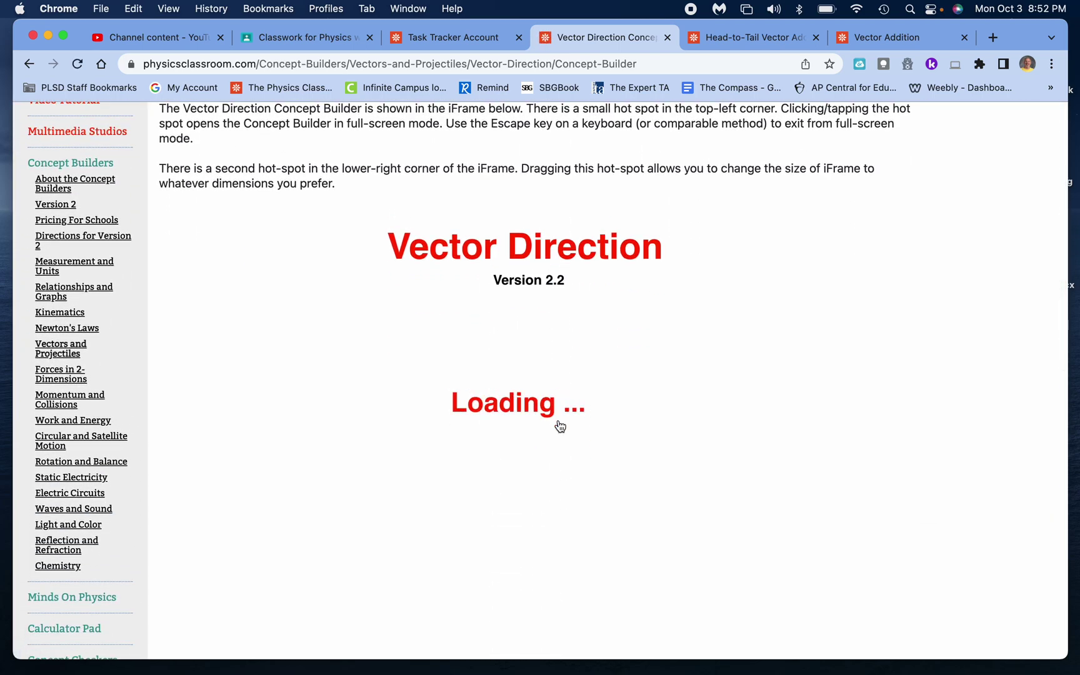
scroll(560, 426, "down", 2)
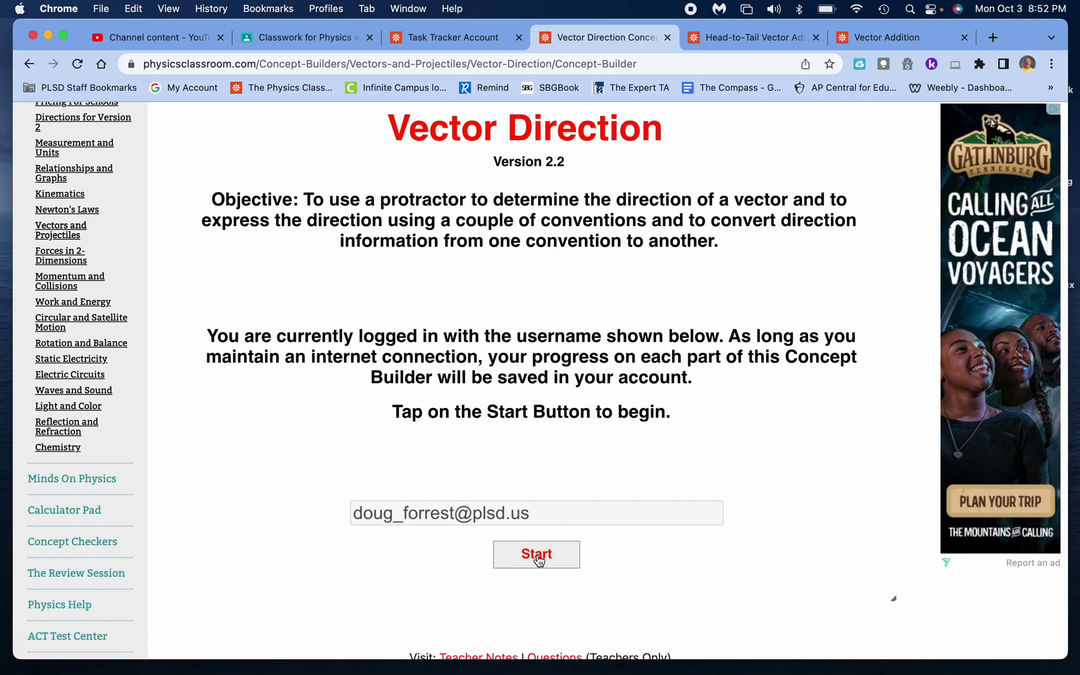
scroll(536, 549, "up", 10)
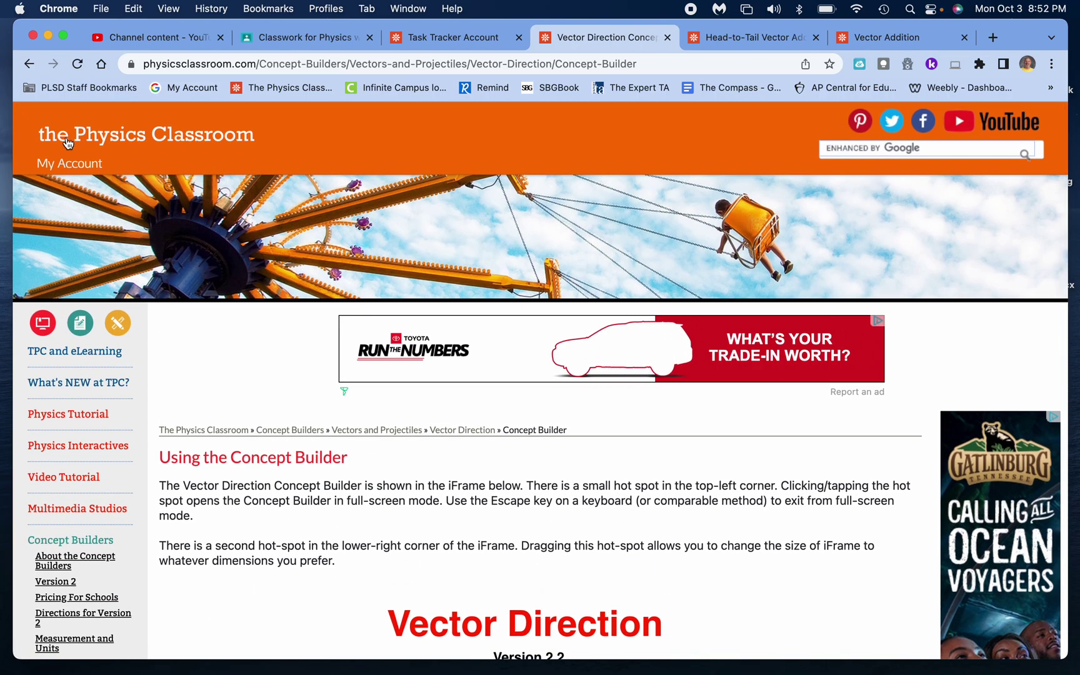
scroll(475, 376, "down", 10)
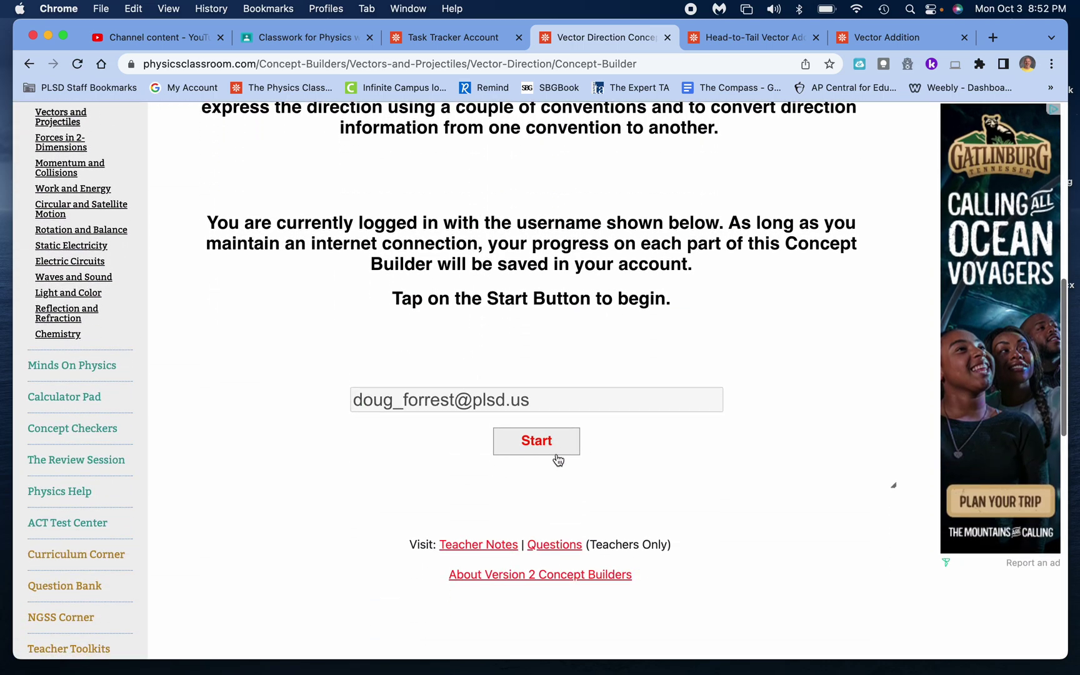
left_click(560, 442)
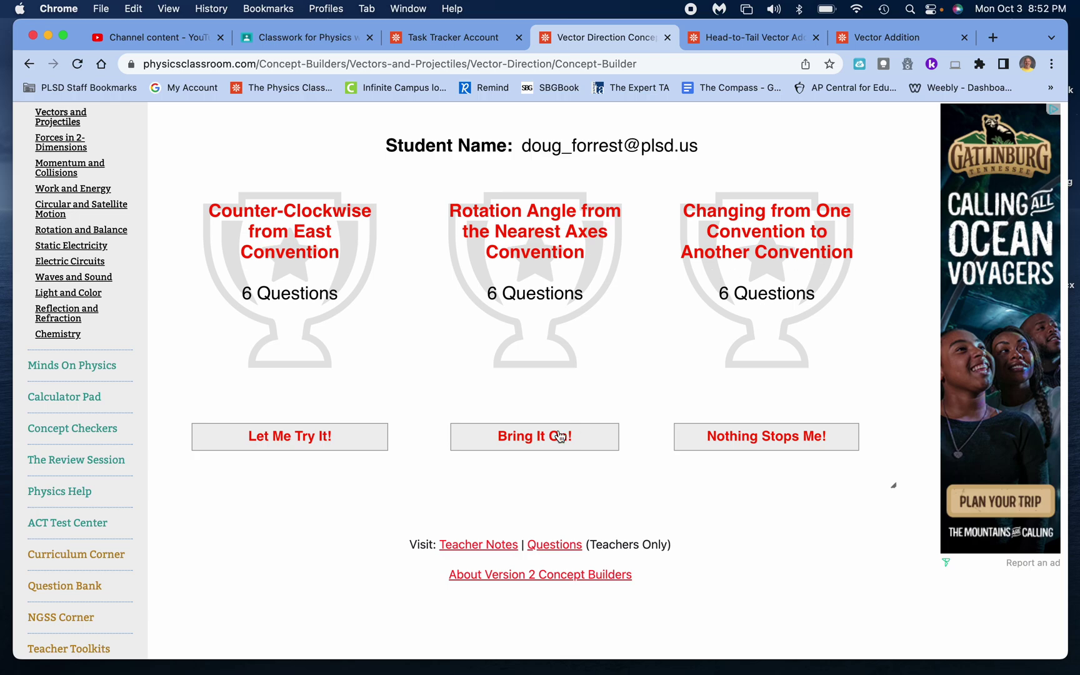
Step: Choose the Rotation Angle from the Nearest Axes activity and open its first question
left_click(535, 450)
left_click(542, 446)
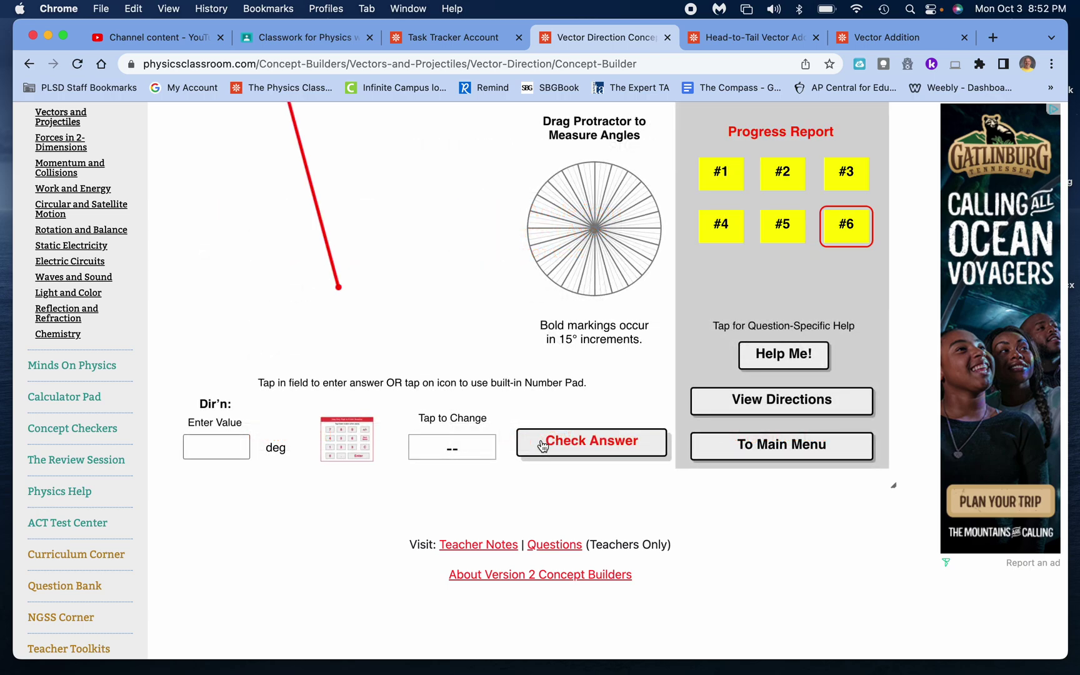
scroll(542, 446, "up", 5)
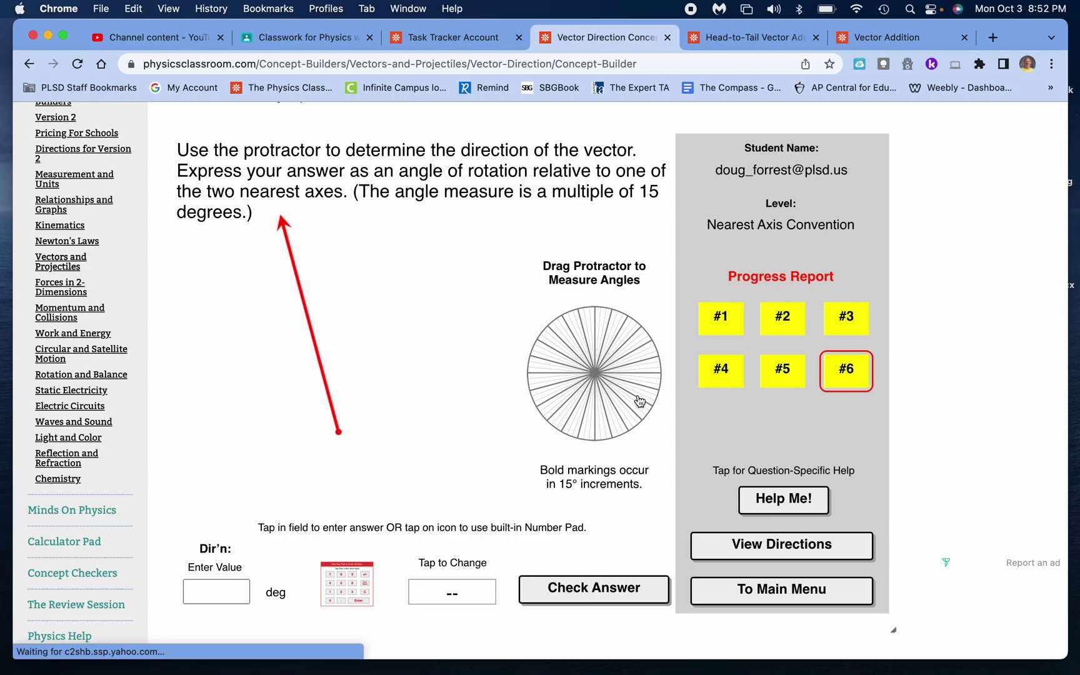
Step: Place the protractor on the vector's tail and submit 15° W of N
left_click_drag(633, 407, 338, 439)
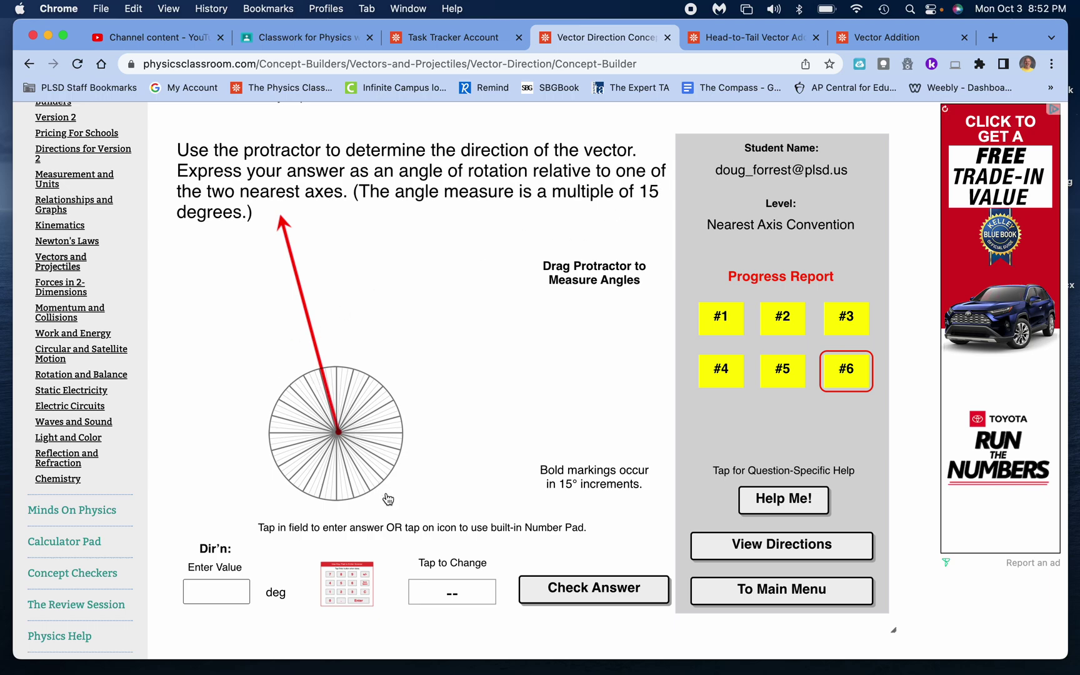
left_click(233, 583)
left_click(233, 582)
type("15")
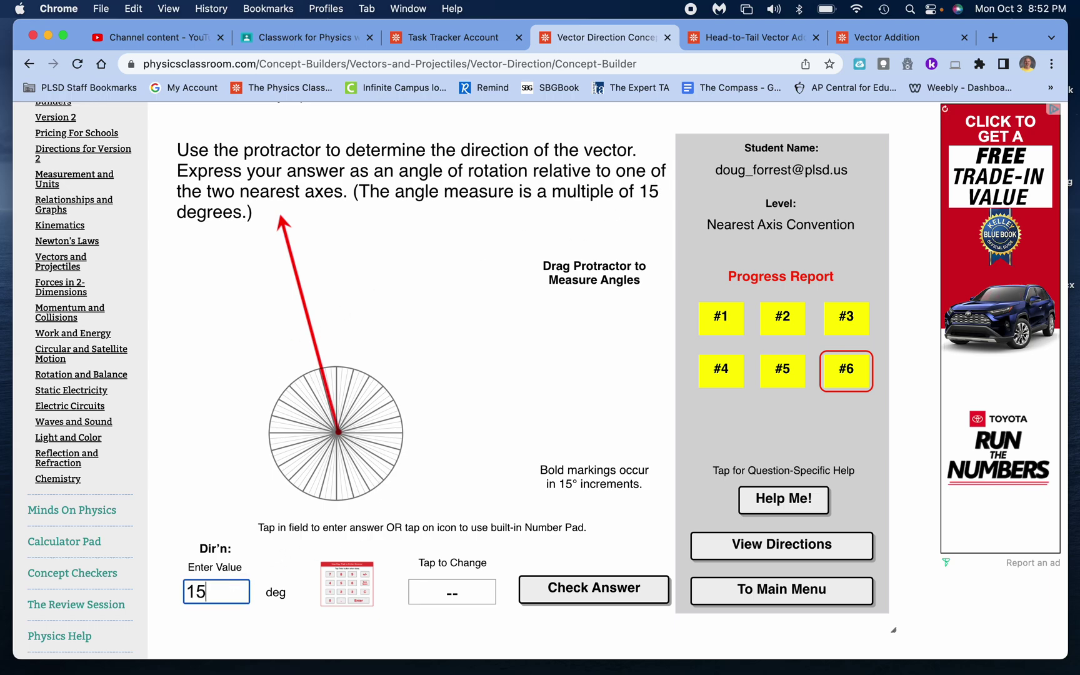
left_click(481, 600)
left_click(465, 596)
left_click(465, 596)
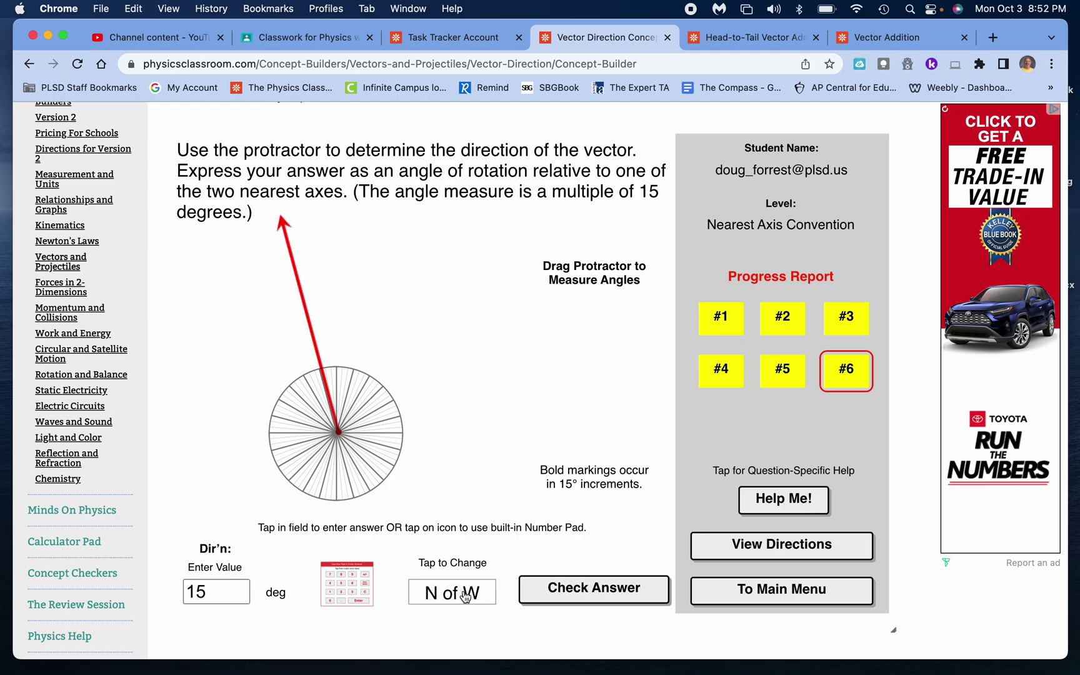
left_click(466, 597)
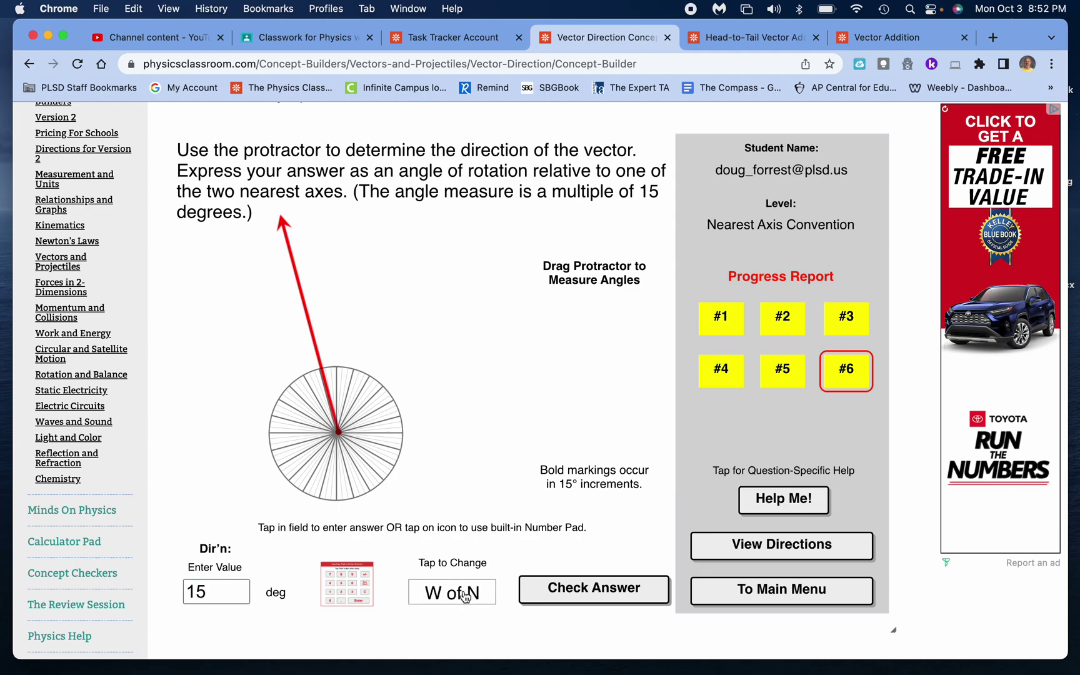
left_click(564, 598)
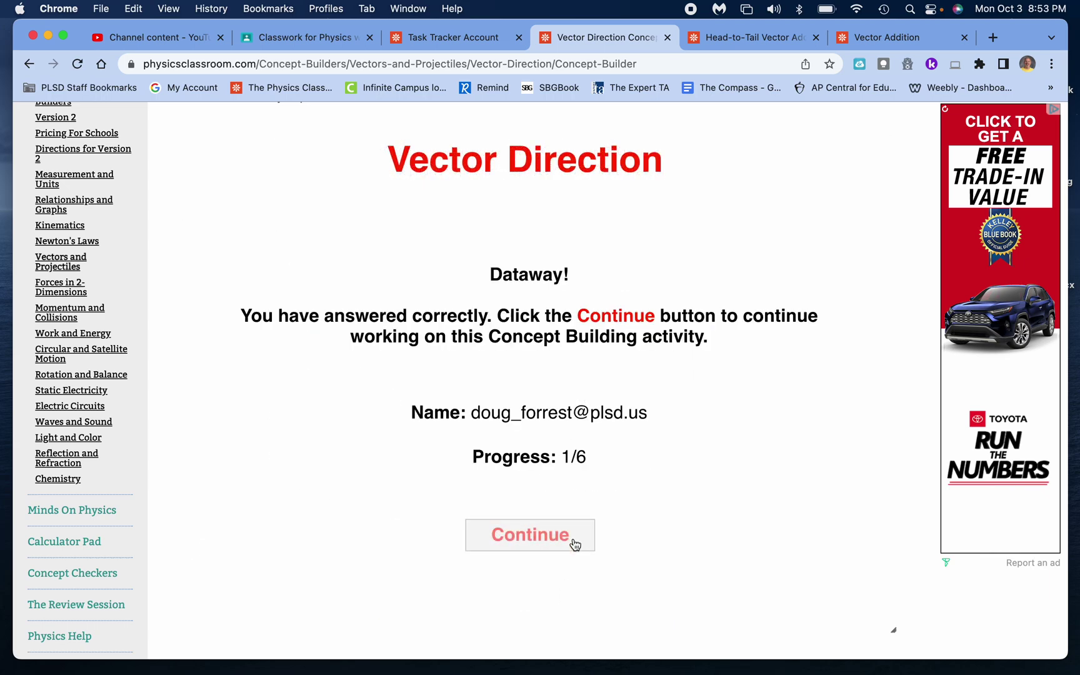
Step: On the next question, measure the vector with the protractor and submit 15° S of E
left_click(573, 537)
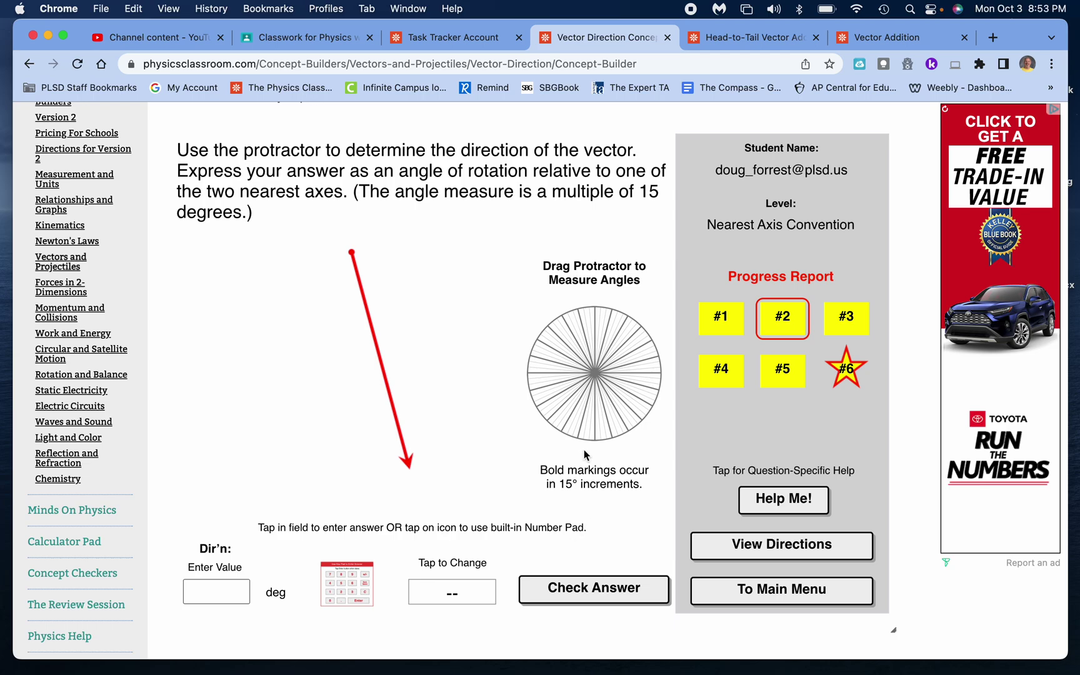
left_click_drag(584, 390, 354, 258)
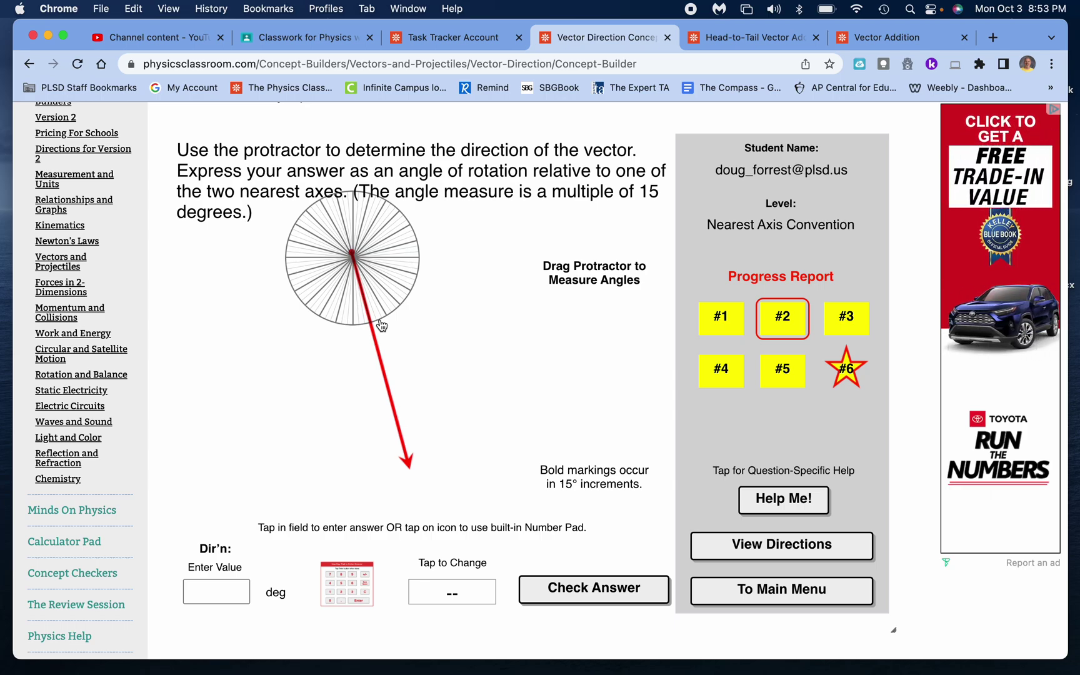
left_click(223, 598)
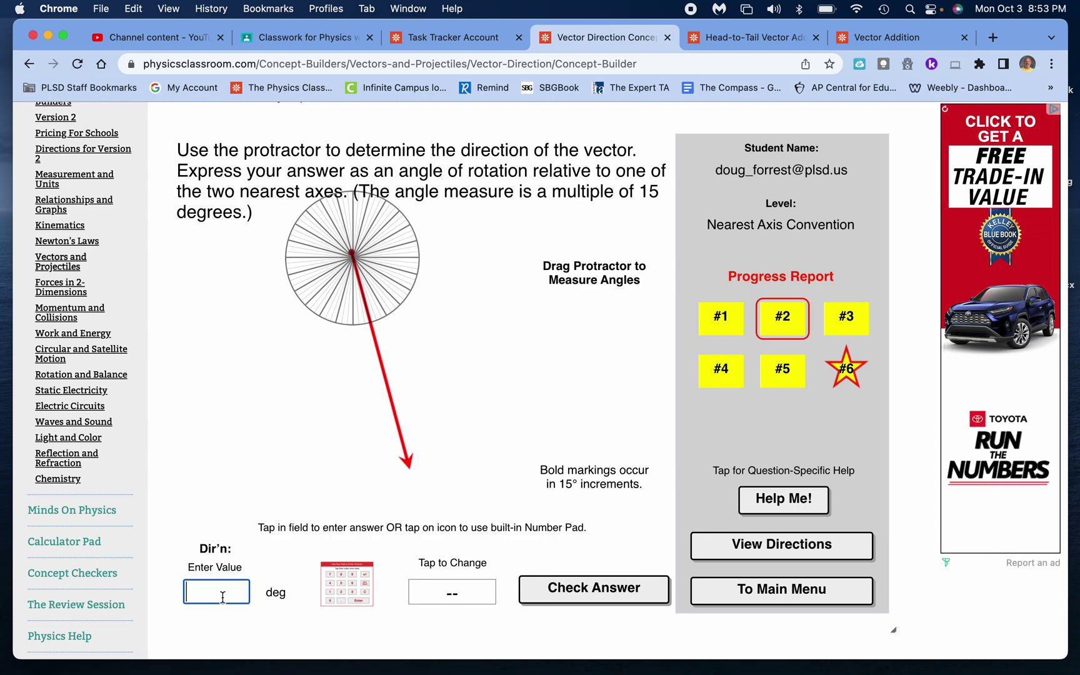
type("15")
left_click(452, 592)
left_click(451, 592)
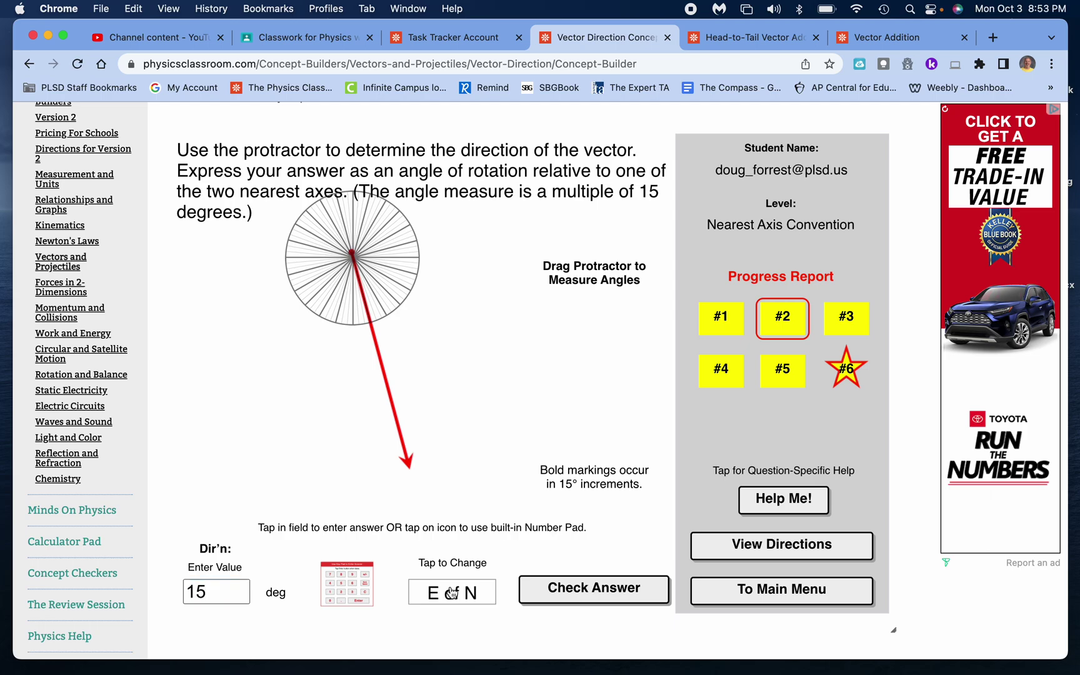
left_click(452, 592)
left_click(452, 592)
left_click(452, 592)
left_click(452, 592)
left_click(452, 592)
left_click(572, 590)
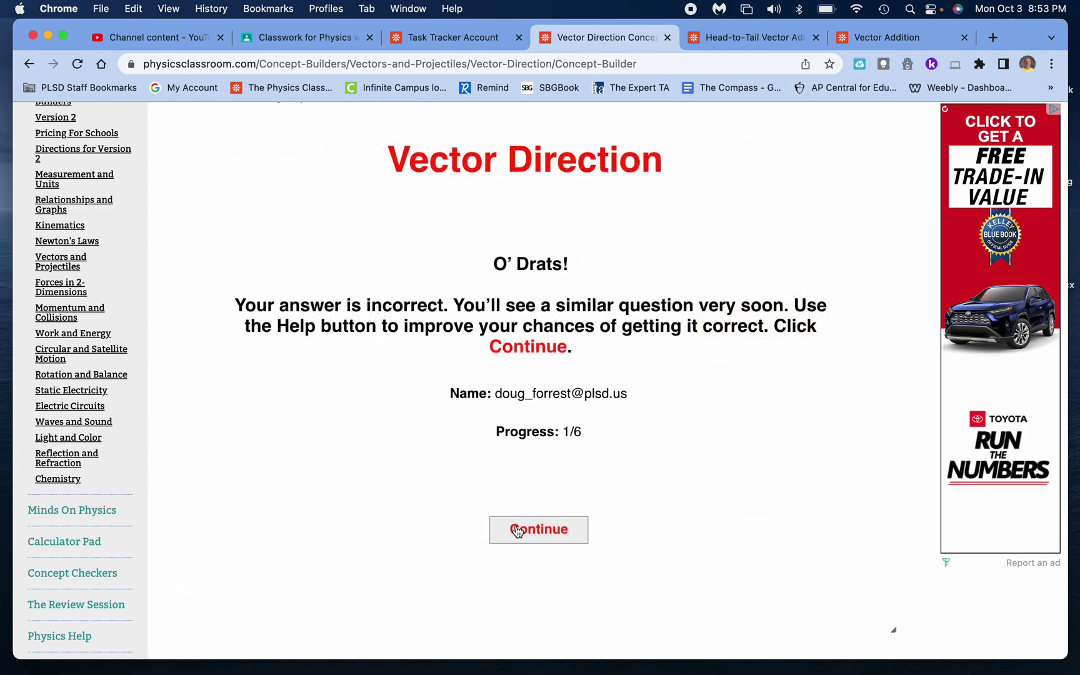
Step: Continue past the feedback, measure the vector again, and enter 15° S of E
left_click(522, 529)
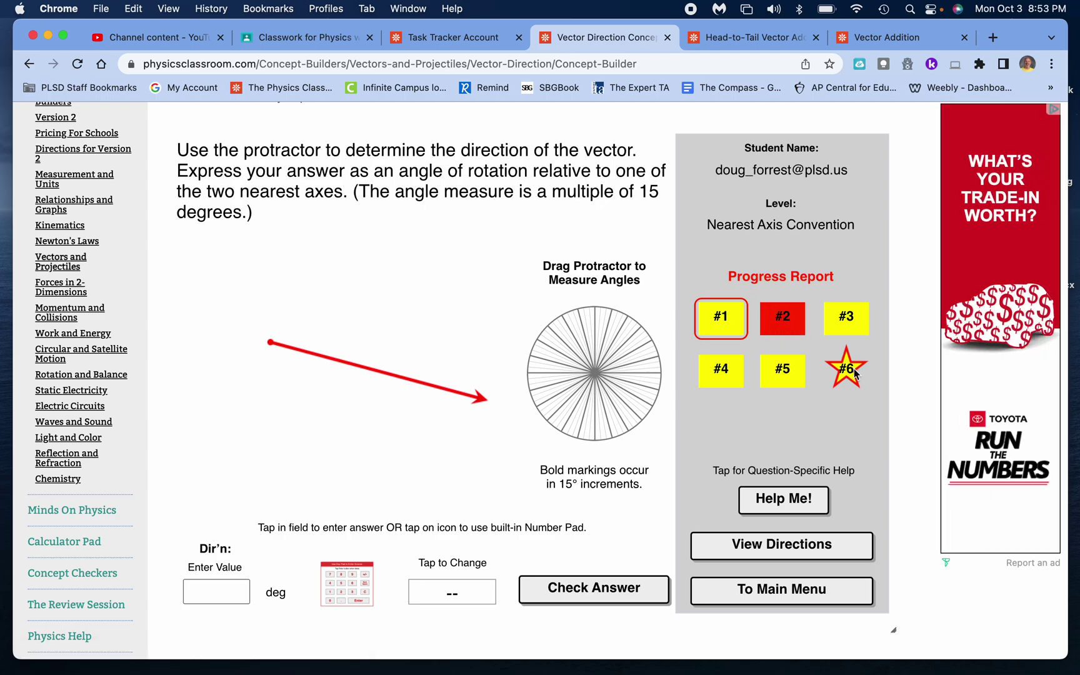
left_click_drag(593, 373, 274, 348)
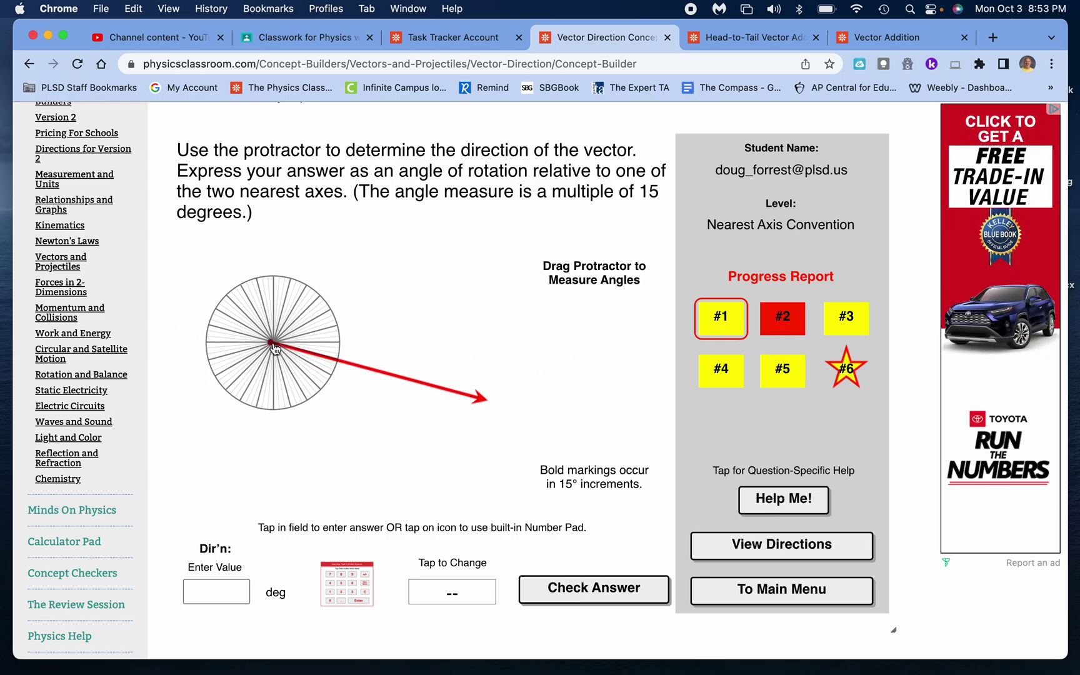
left_click(223, 591)
type("1")
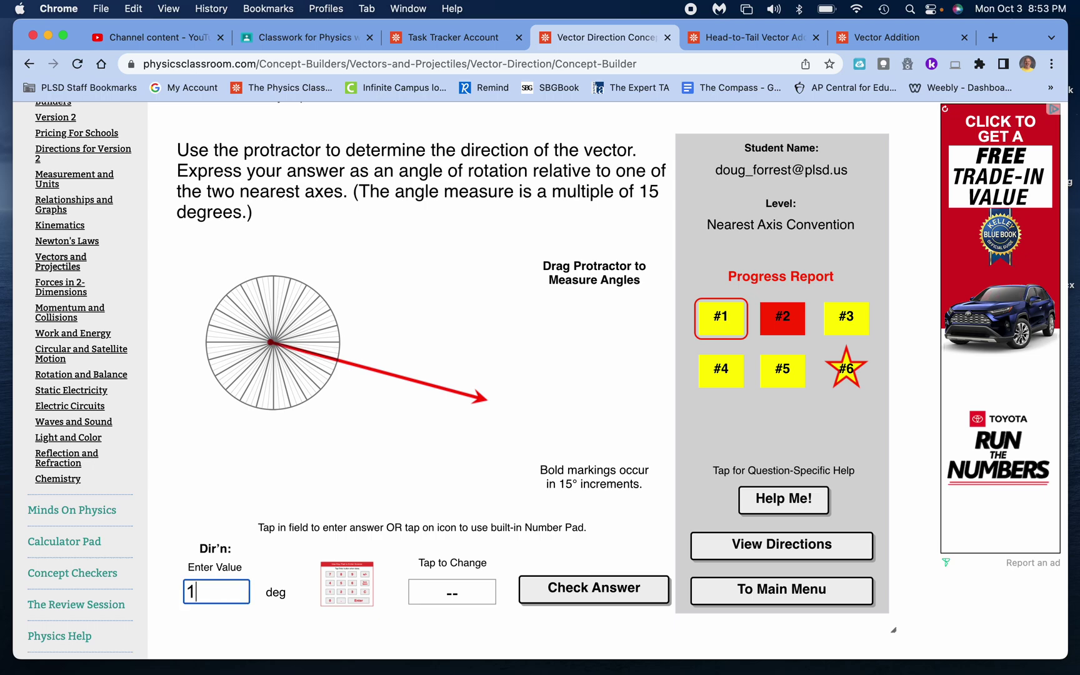
type("5")
left_click(457, 597)
left_click(458, 598)
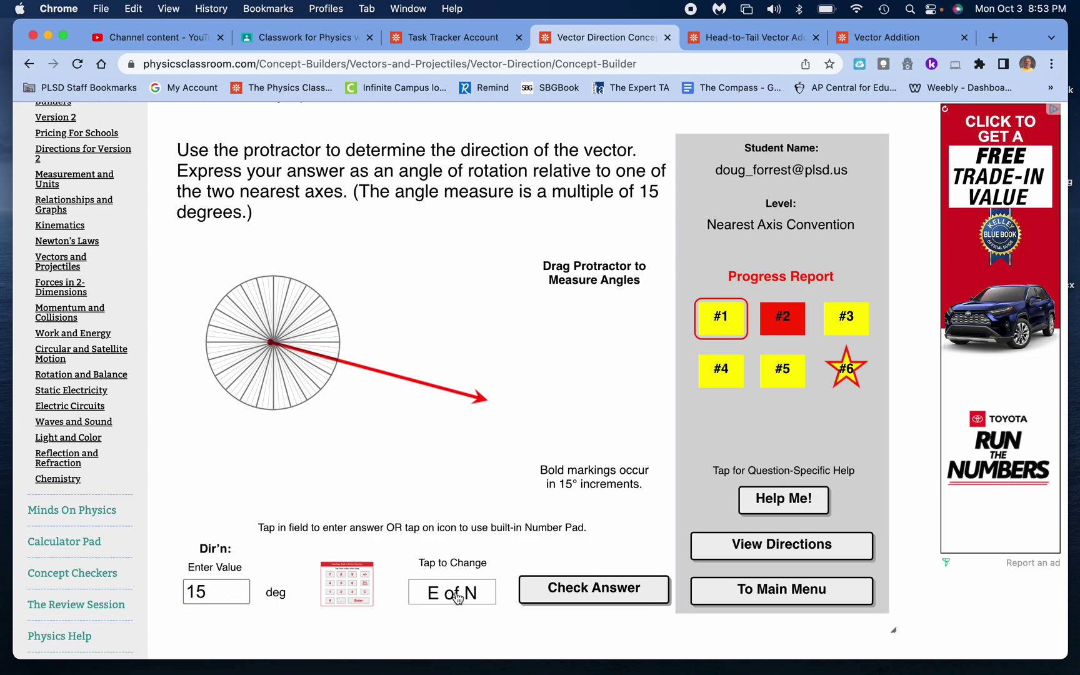
left_click(456, 597)
left_click(456, 598)
left_click(456, 597)
left_click(456, 597)
left_click(457, 598)
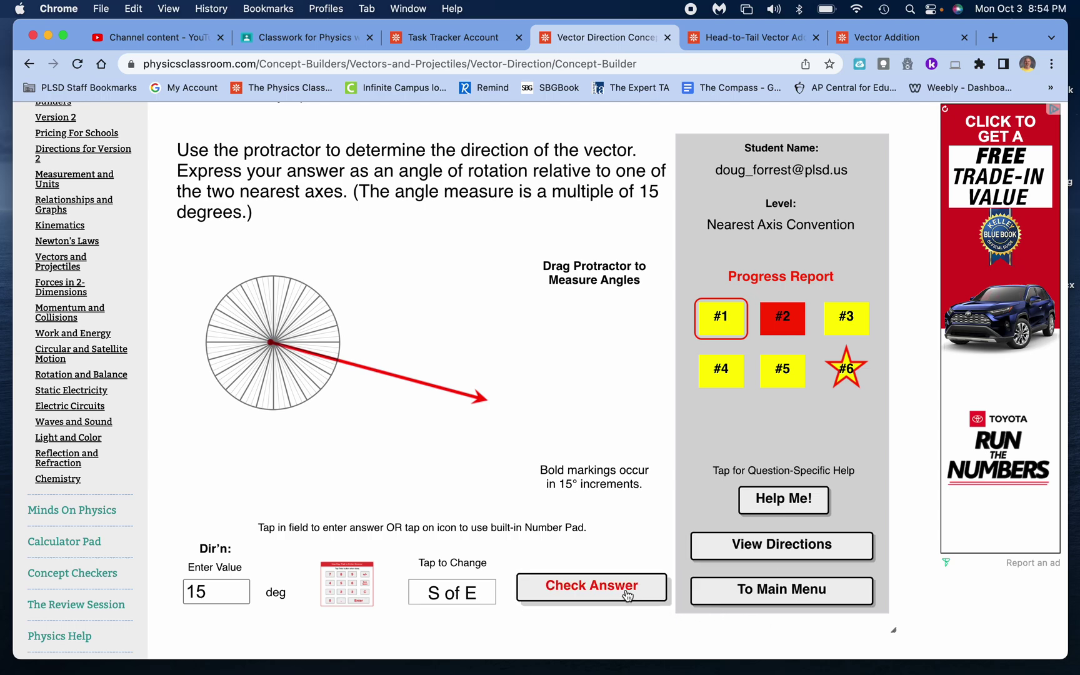
Step: Browse the How to Think, About This Question and Fundamentals help sections, then close help
left_click(768, 499)
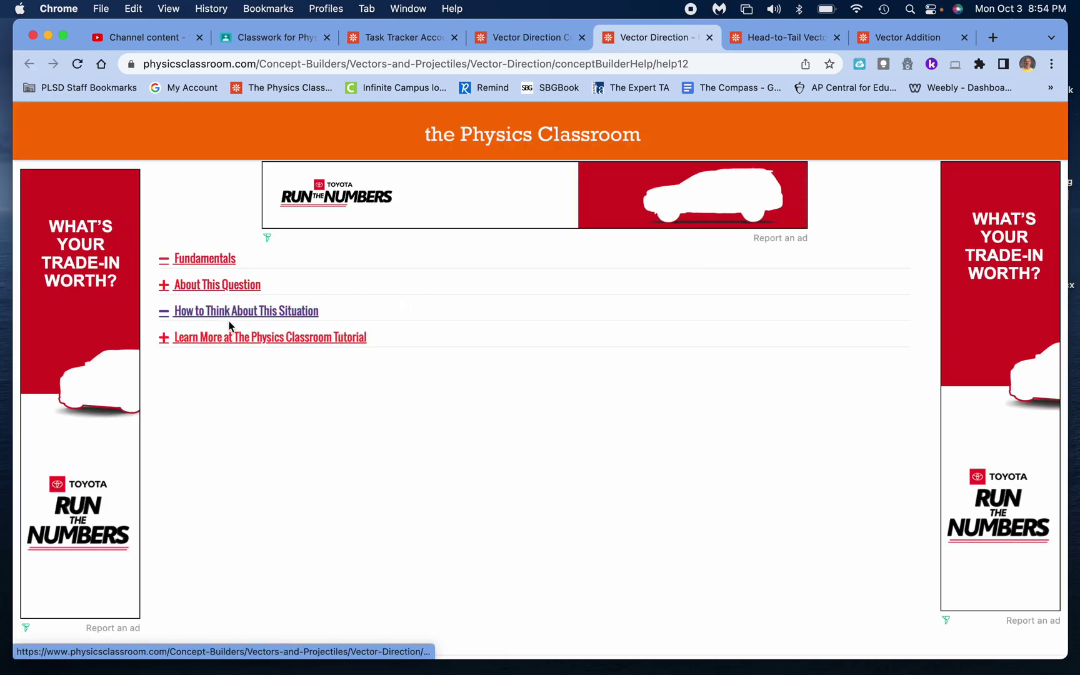
left_click(200, 319)
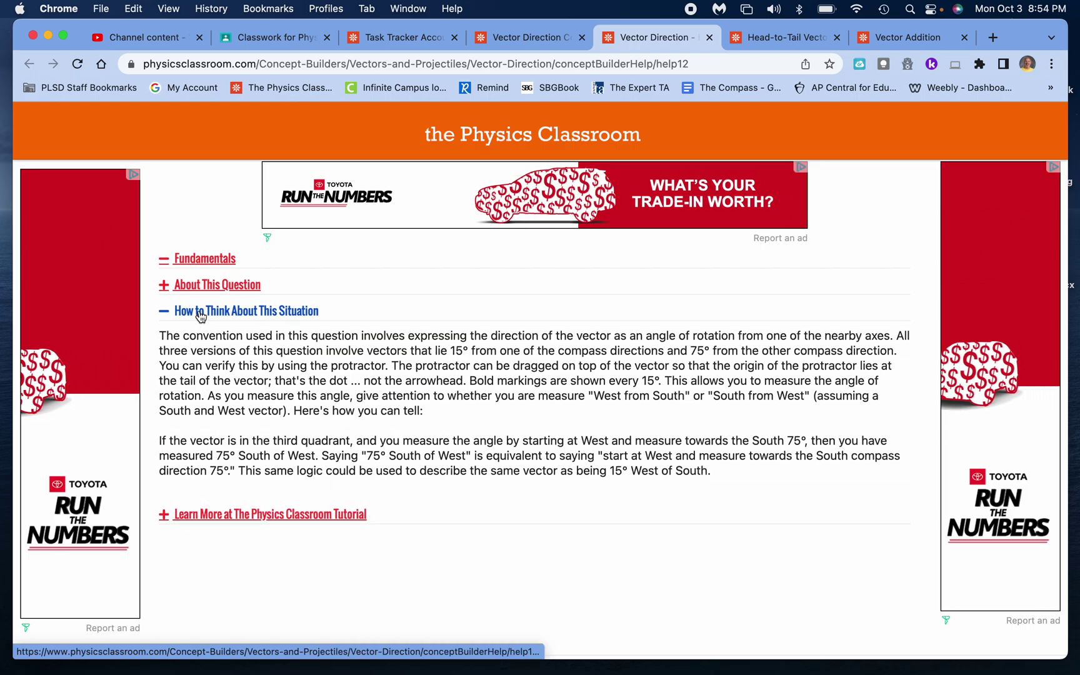
left_click(200, 317)
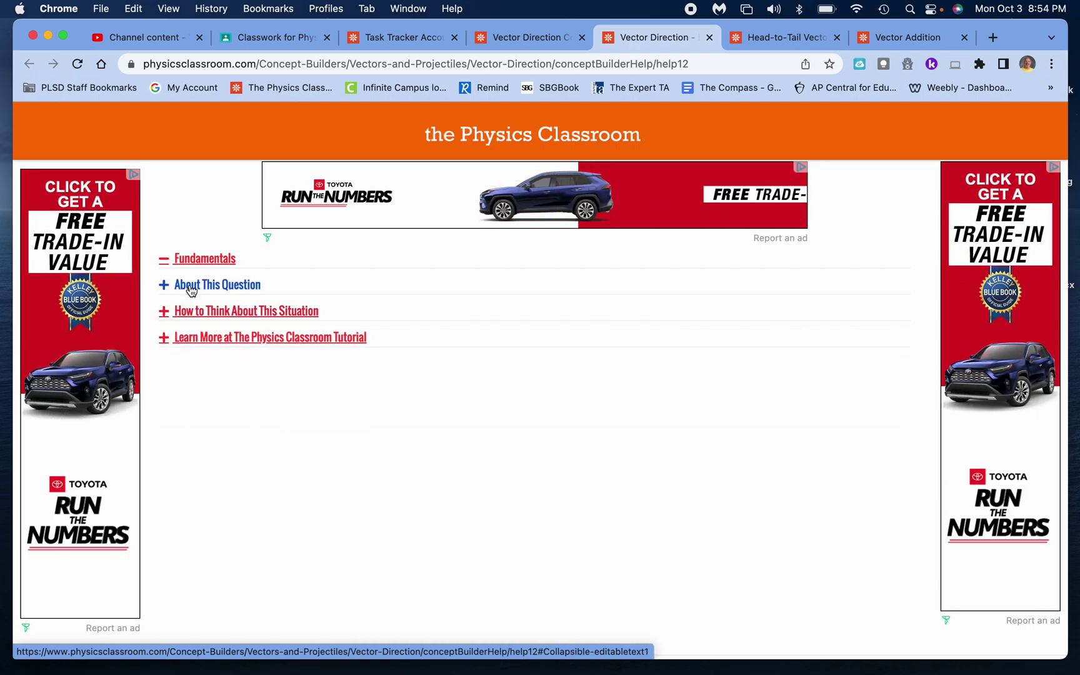
left_click(191, 286)
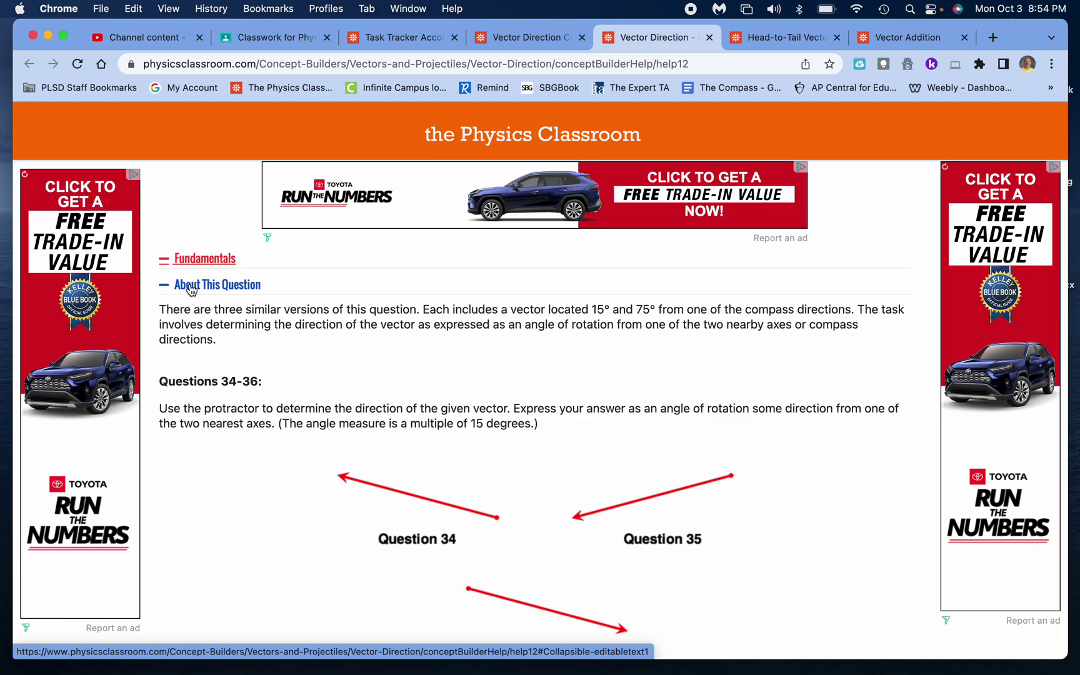
scroll(279, 347, "down", 2)
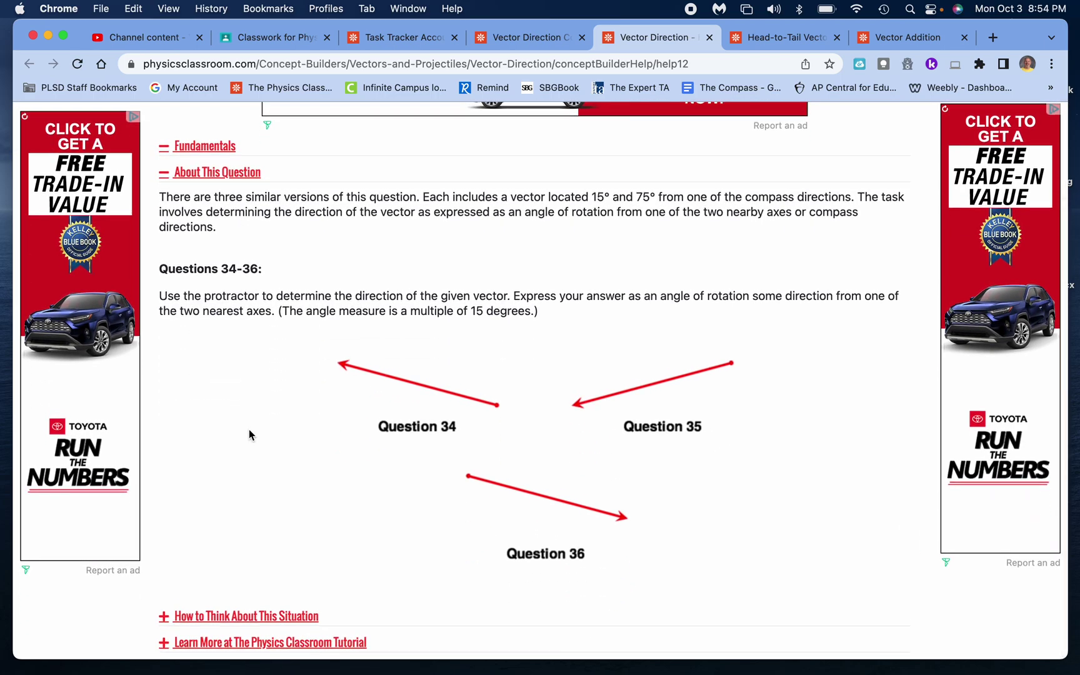
left_click(196, 150)
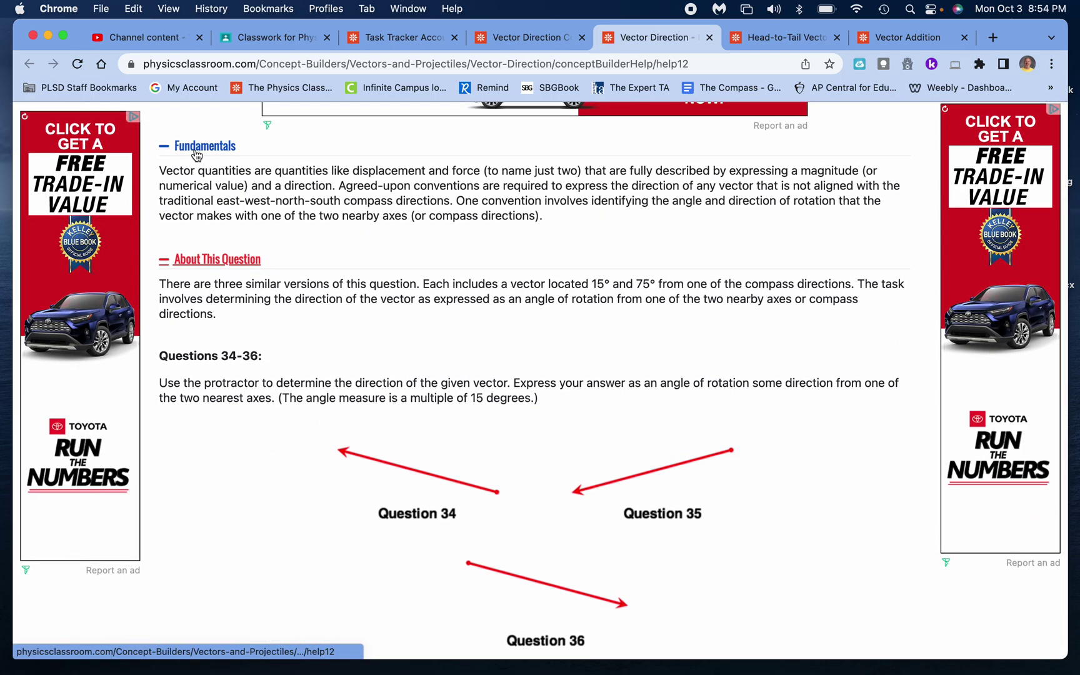
left_click(196, 150)
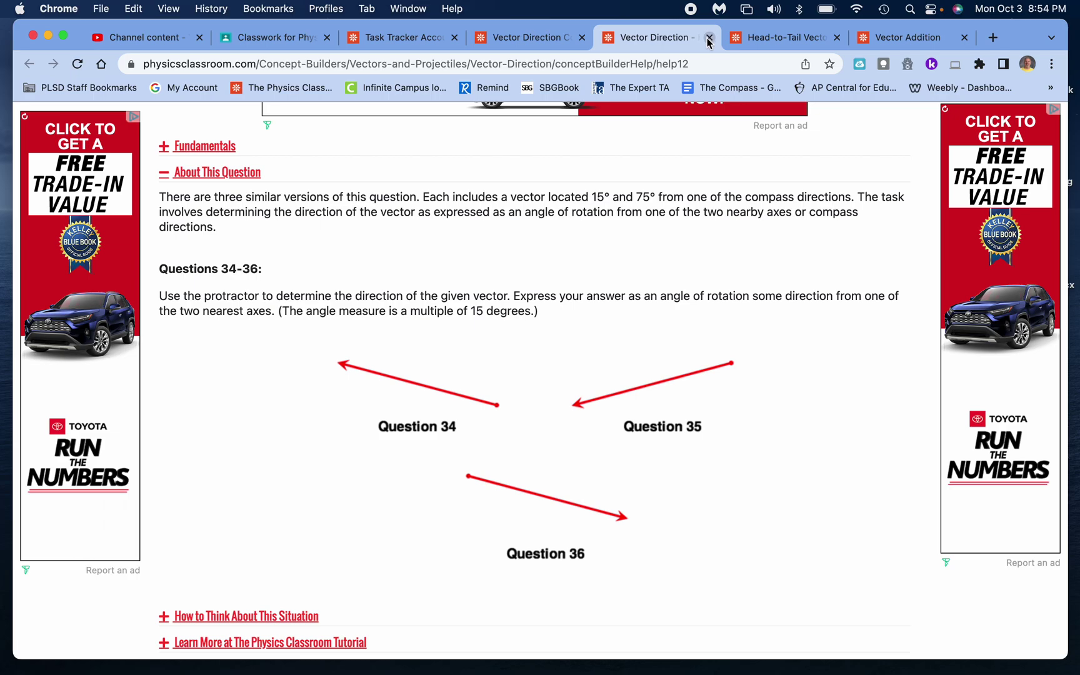
left_click(708, 38)
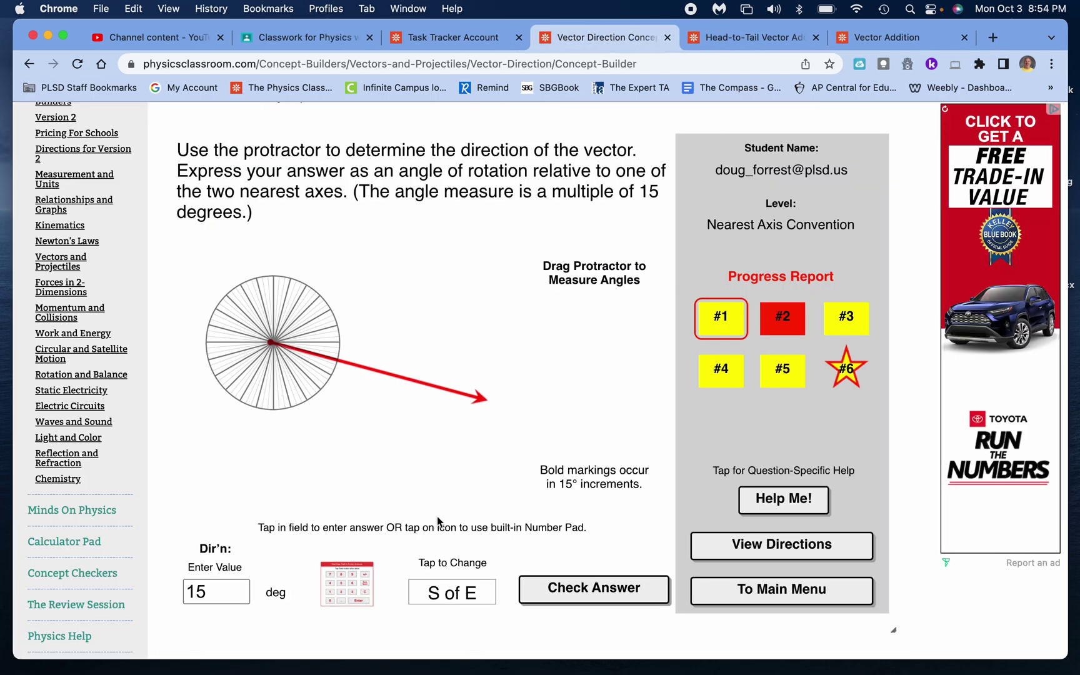
Step: Submit 15° S of E for a correct 2/6, return to the main menu, and close Vector Direction
left_click(573, 580)
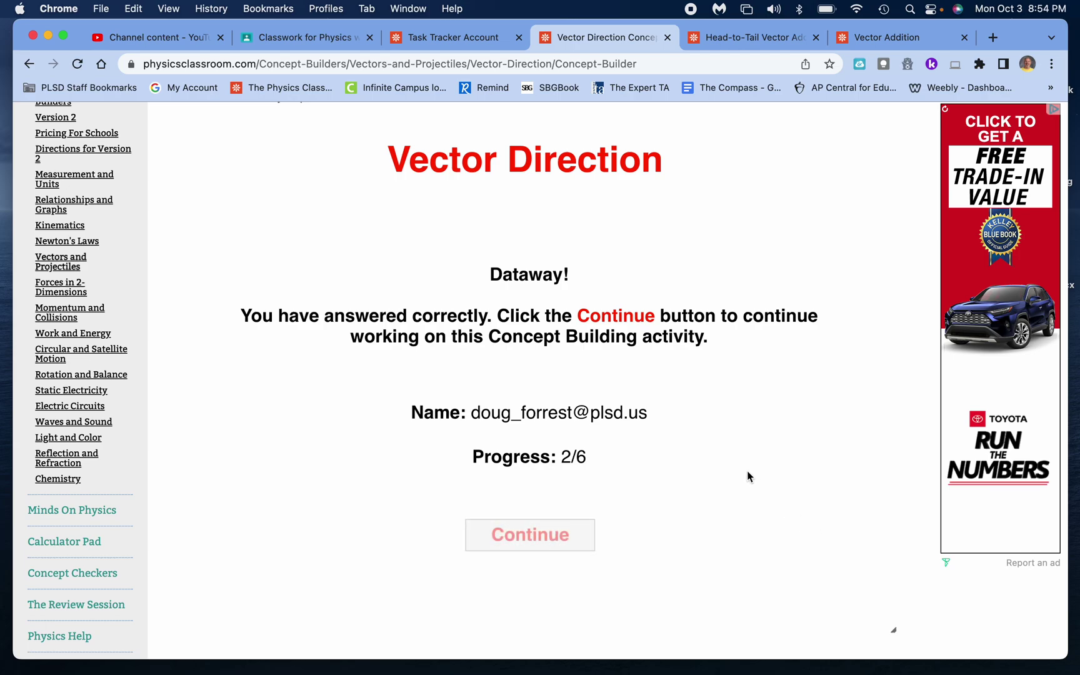
left_click(554, 541)
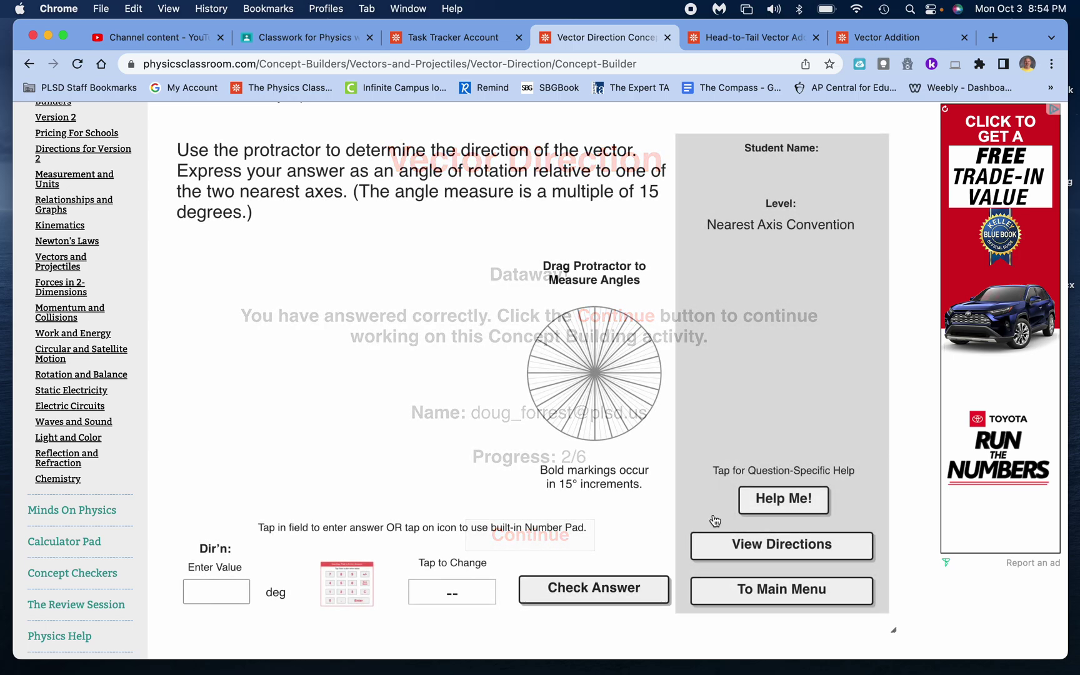
left_click(817, 589)
left_click(472, 435)
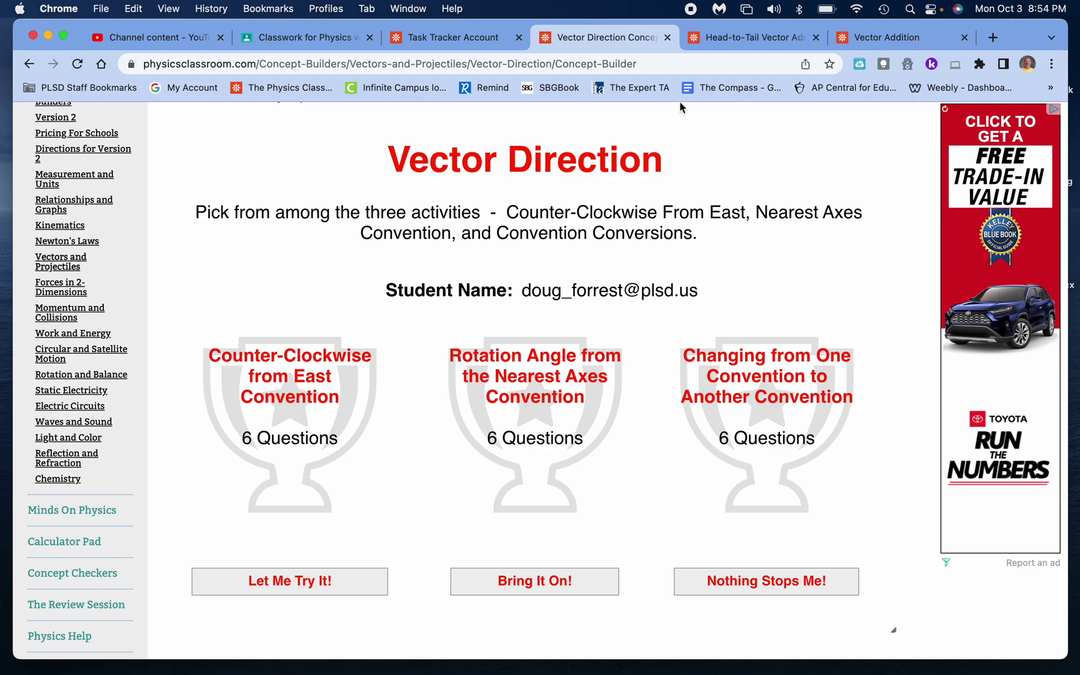
left_click(667, 38)
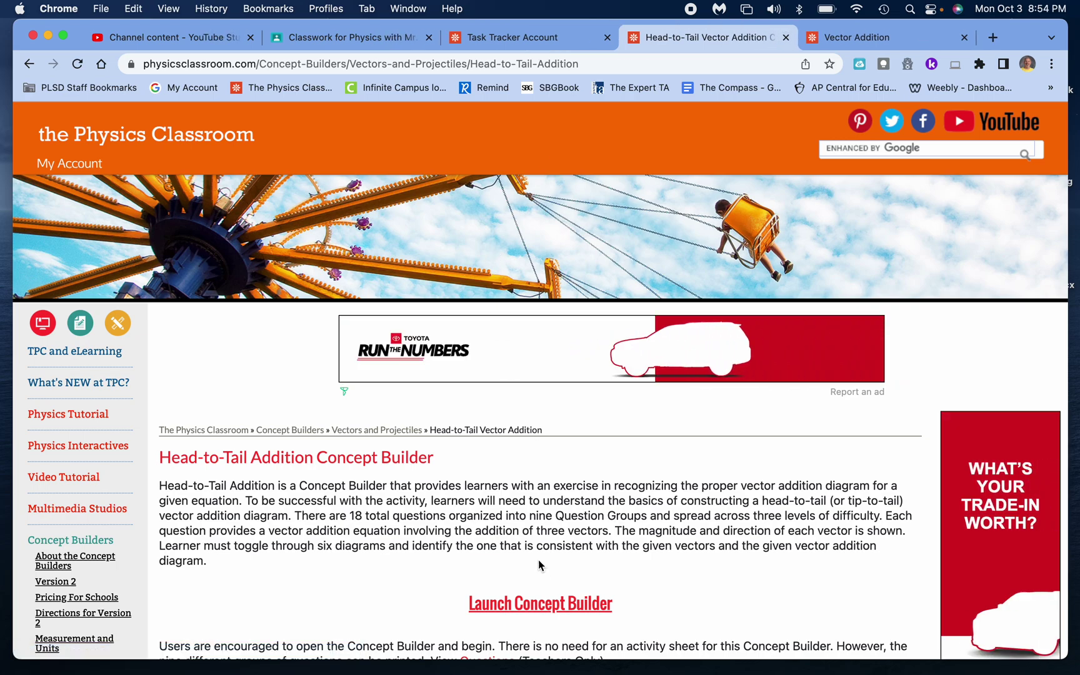
Step: Launch and start the Head-to-Tail Addition Concept Builder at Master level for the G + Y + T problem
scroll(550, 608, "down", 1)
scroll(550, 608, "down", 3)
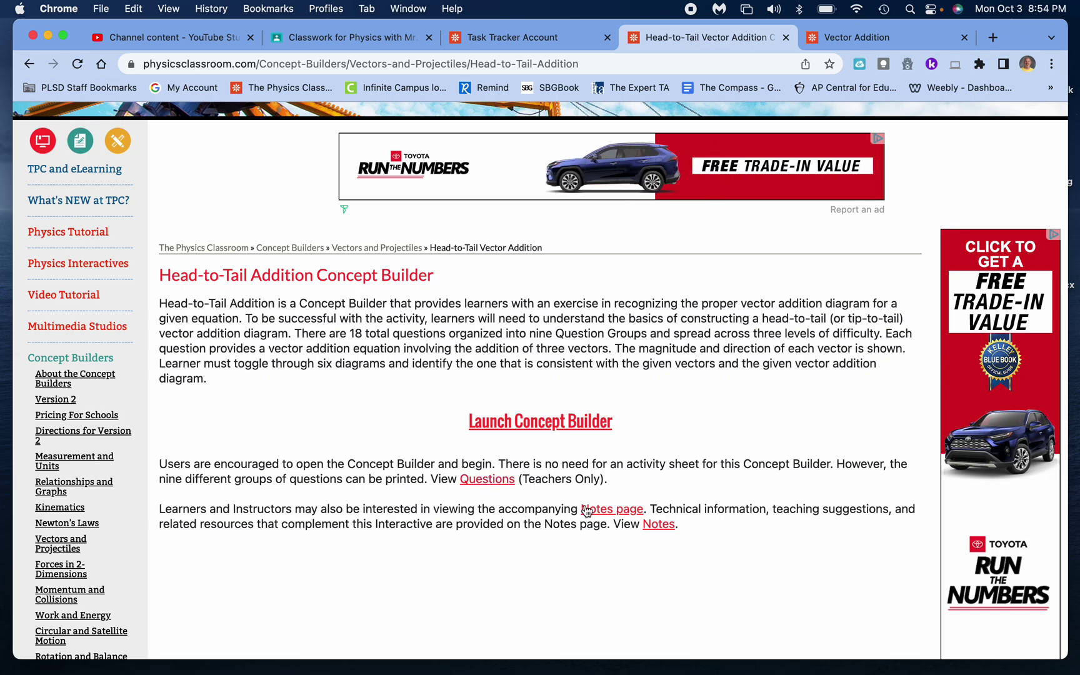
left_click(557, 430)
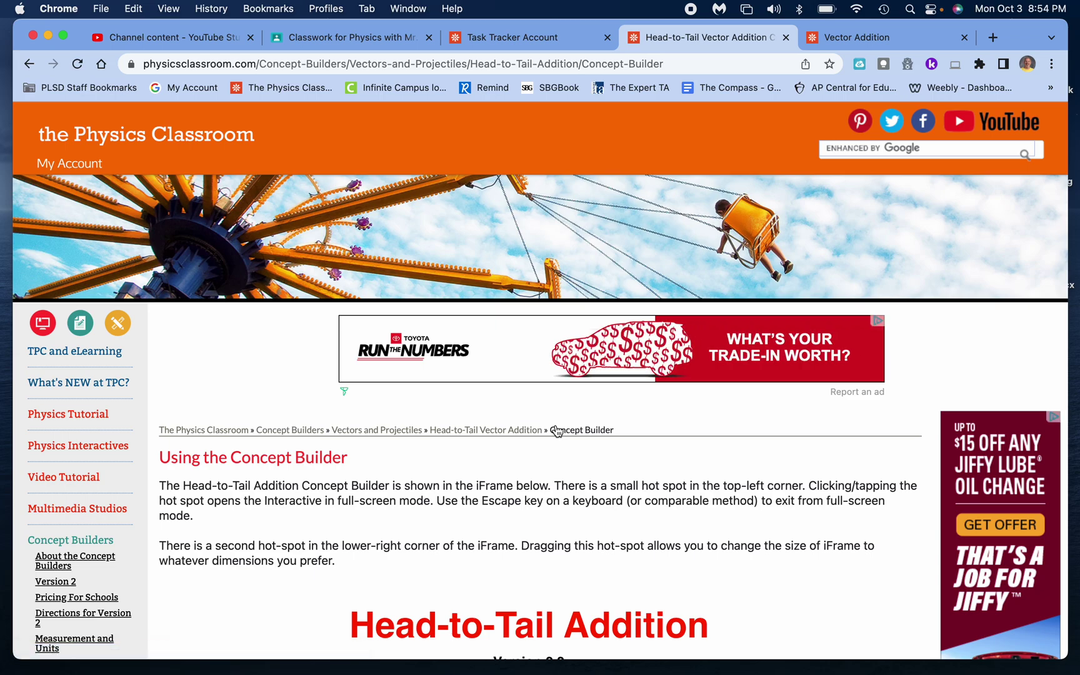
scroll(557, 431, "down", 5)
scroll(557, 430, "down", 1)
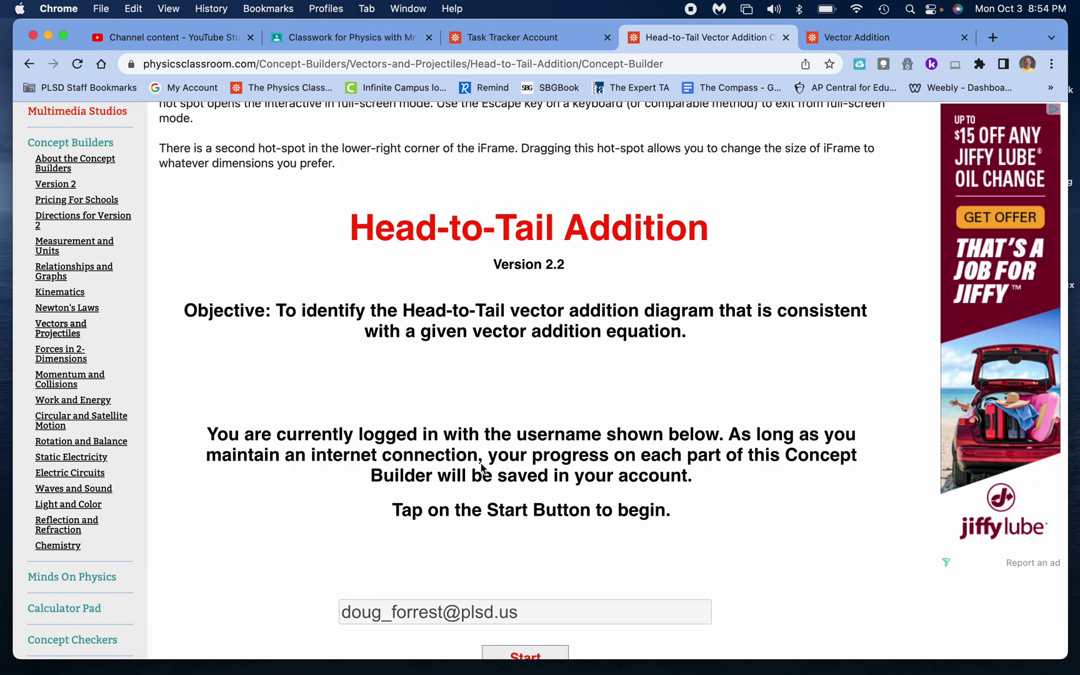
scroll(537, 511, "down", 3)
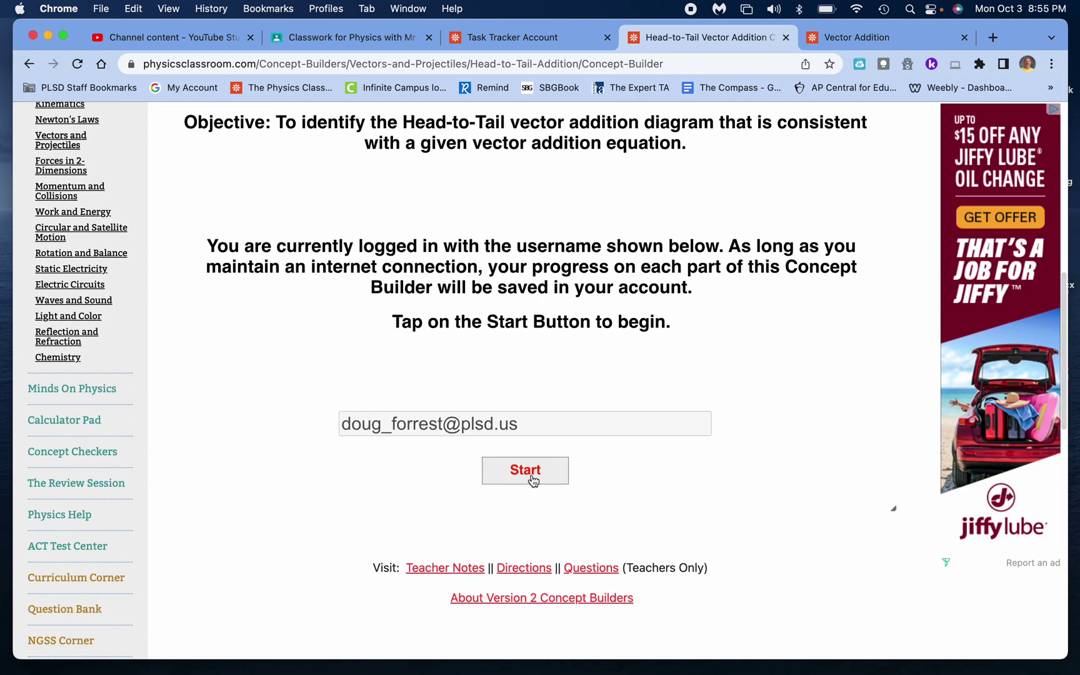
left_click(530, 473)
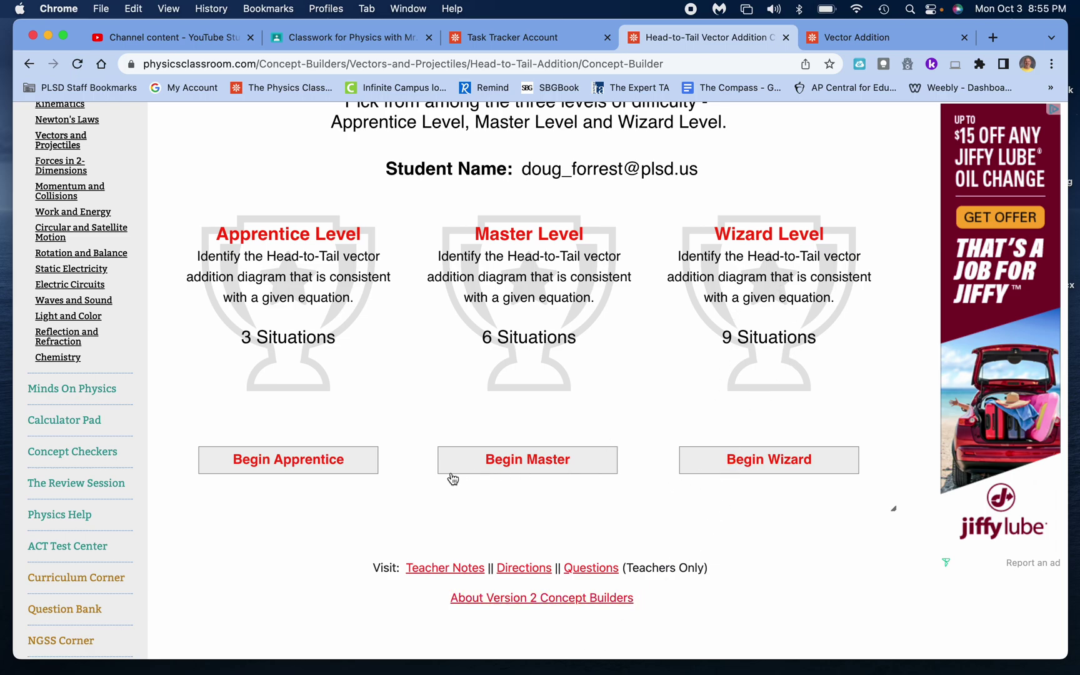
left_click(475, 466)
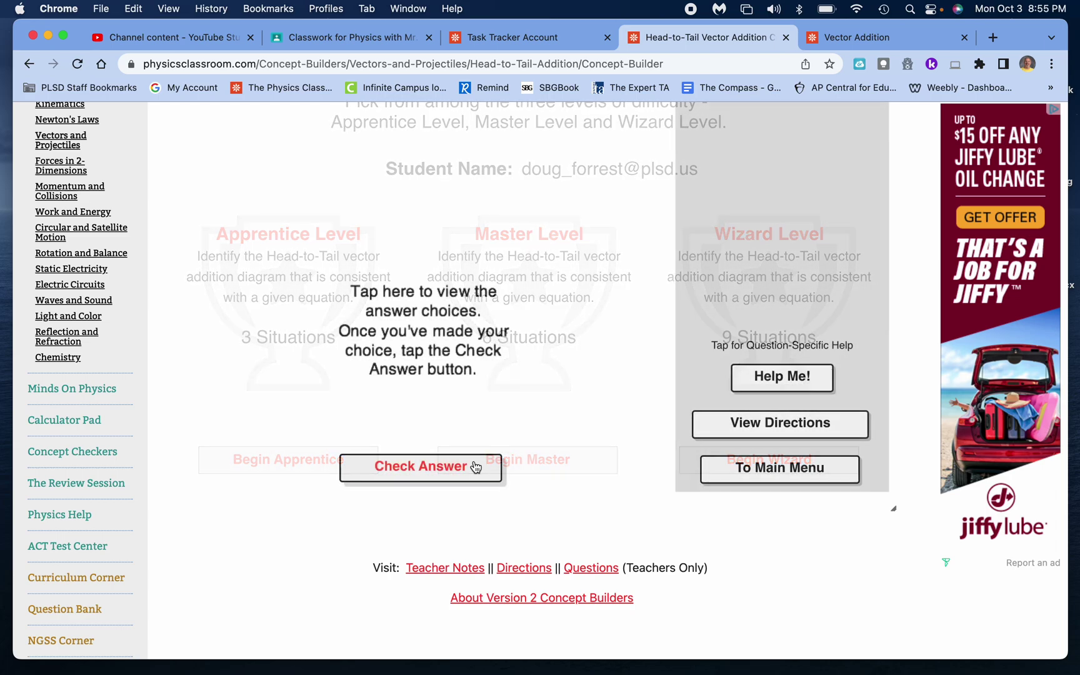
scroll(475, 466, "up", 4)
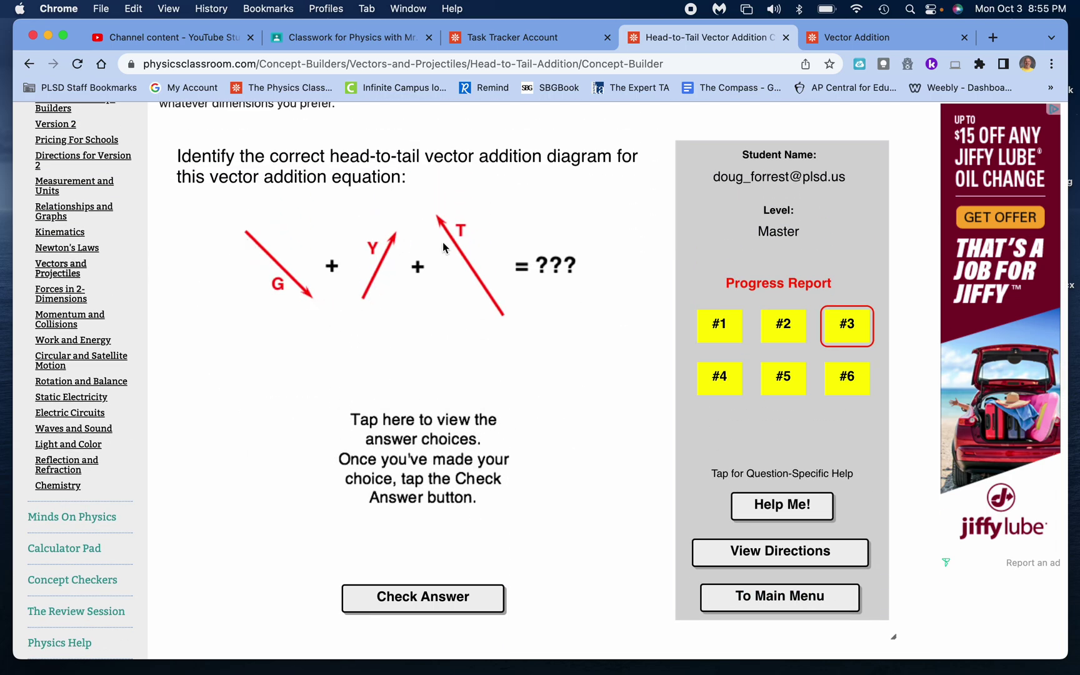
Step: Cycle through all six answer-choice diagrams for the G + Y + T sum
left_click(424, 446)
left_click(425, 448)
left_click(425, 448)
left_click(425, 448)
left_click(426, 449)
left_click(426, 449)
left_click(425, 449)
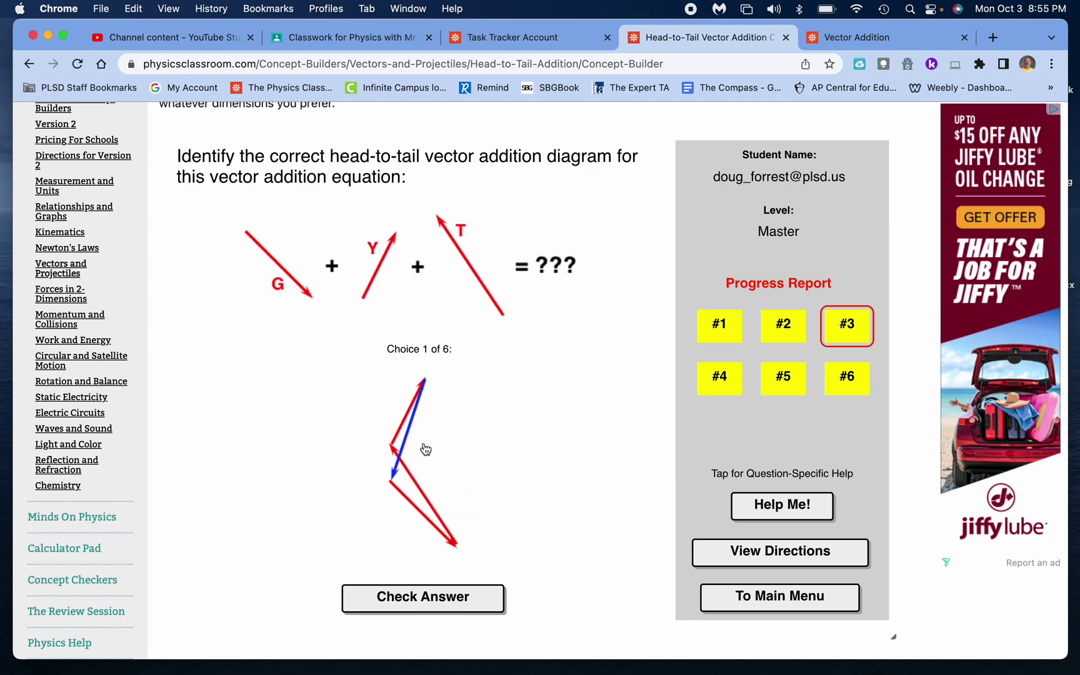
left_click(426, 448)
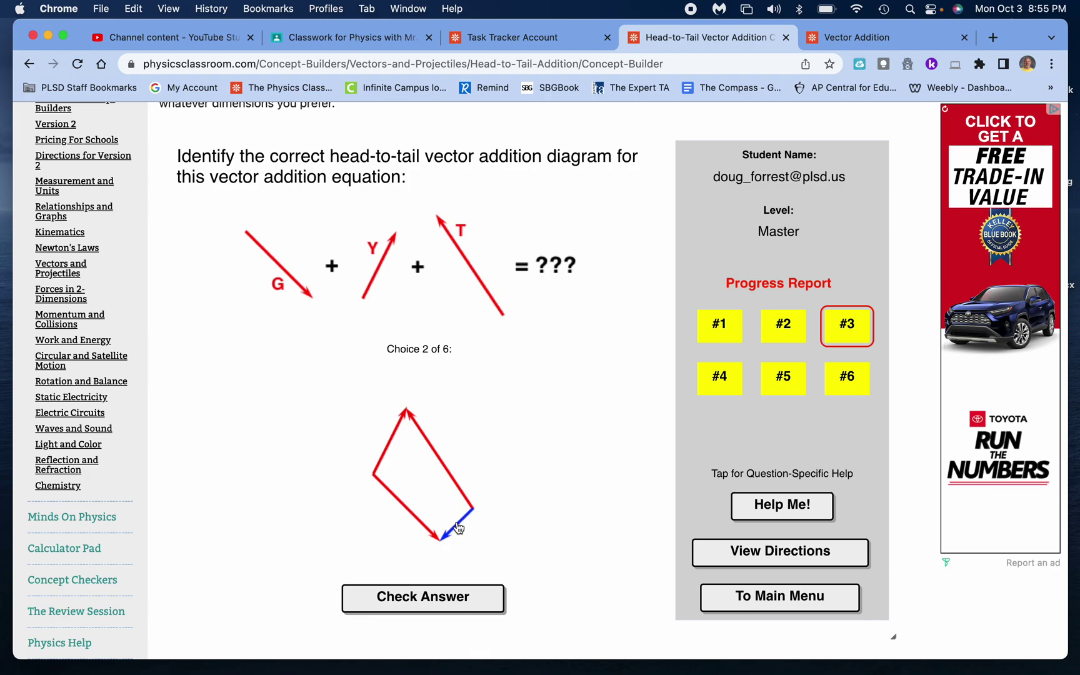
left_click(446, 505)
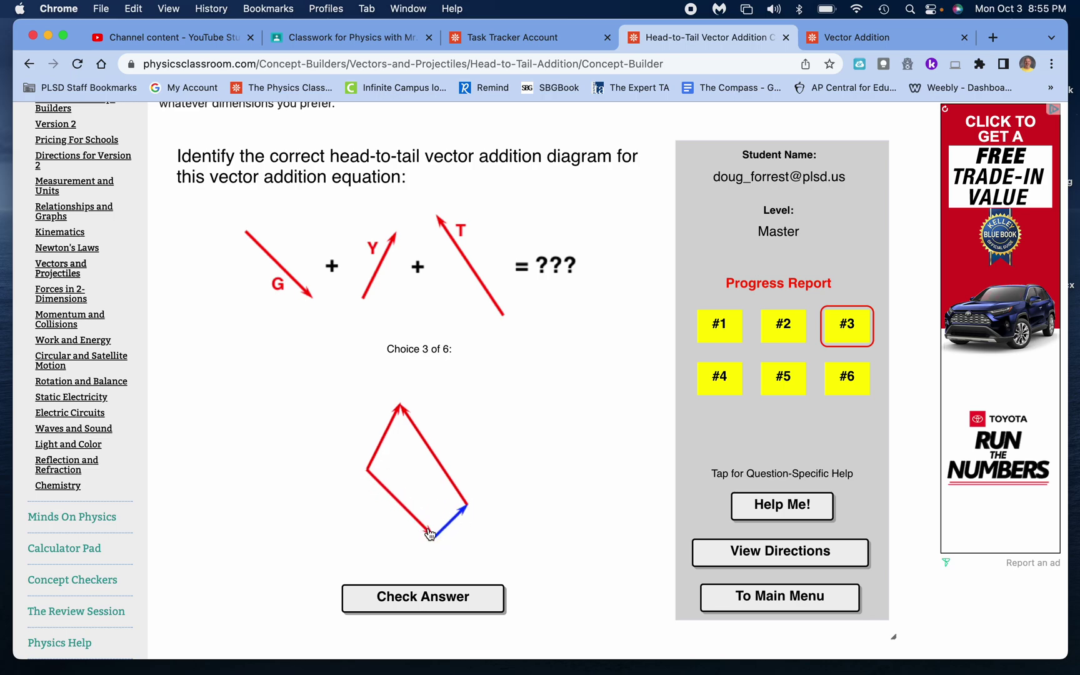
left_click(406, 477)
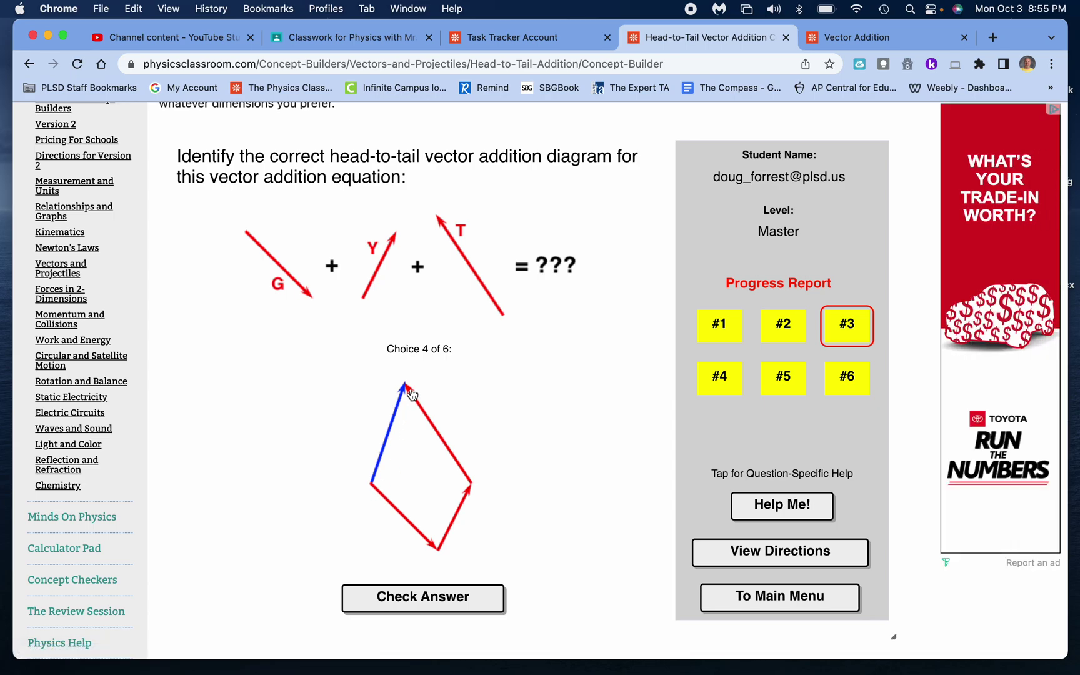
left_click(426, 498)
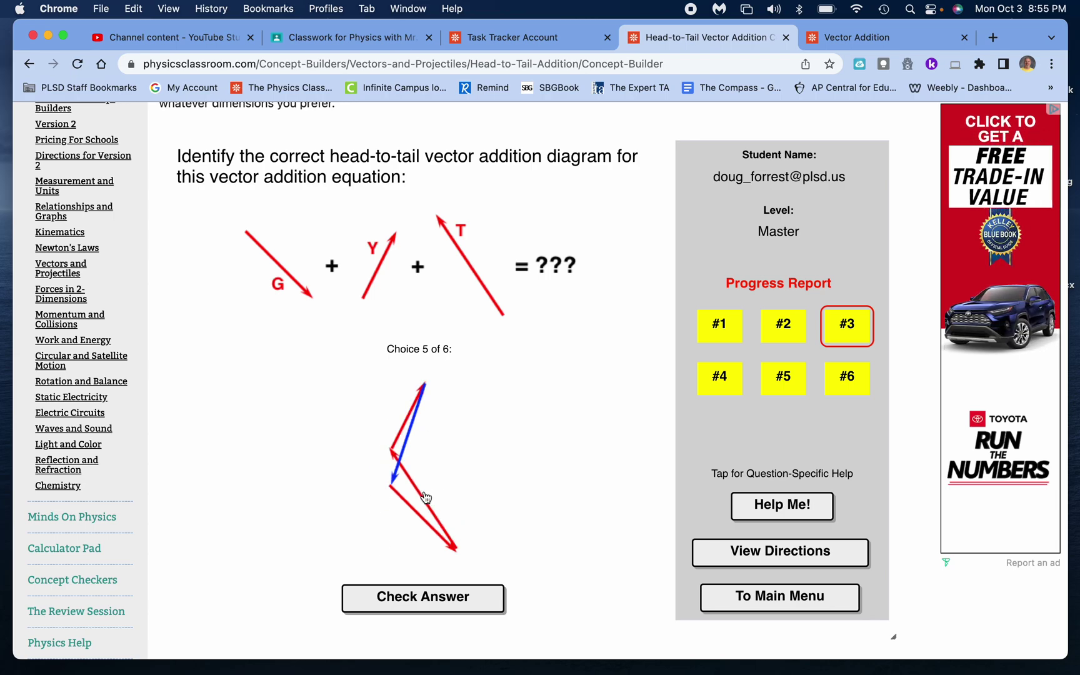
left_click(425, 497)
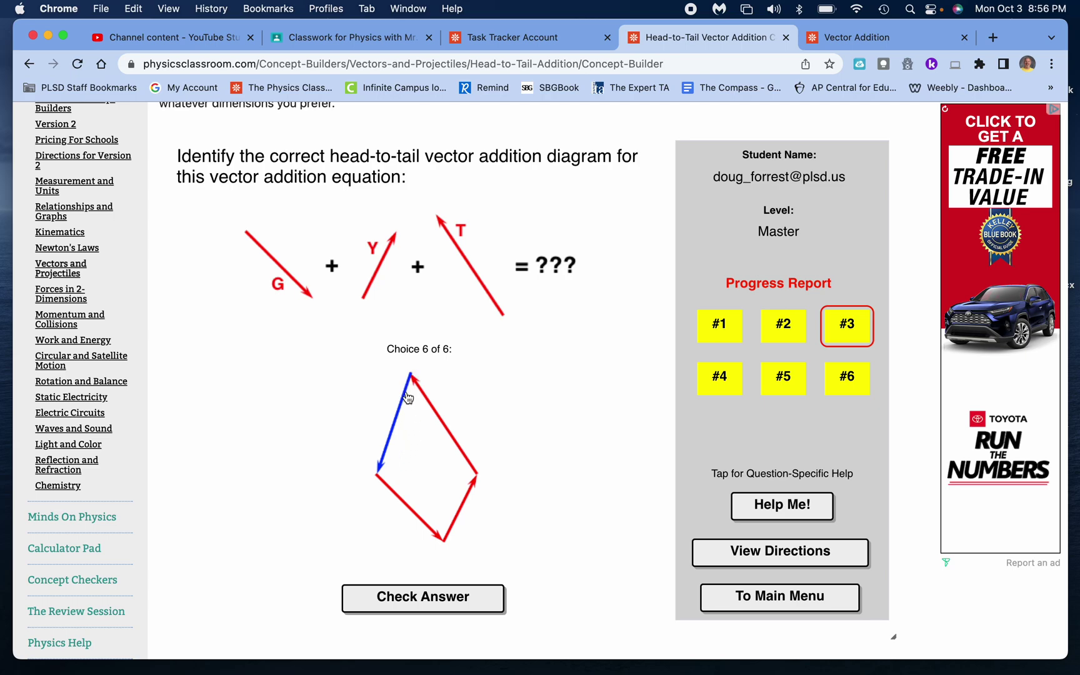
Step: Go back to answer choice 4 and submit it, reaching 1/6, then continue
left_click(428, 479)
left_click(427, 478)
left_click(428, 479)
left_click(427, 478)
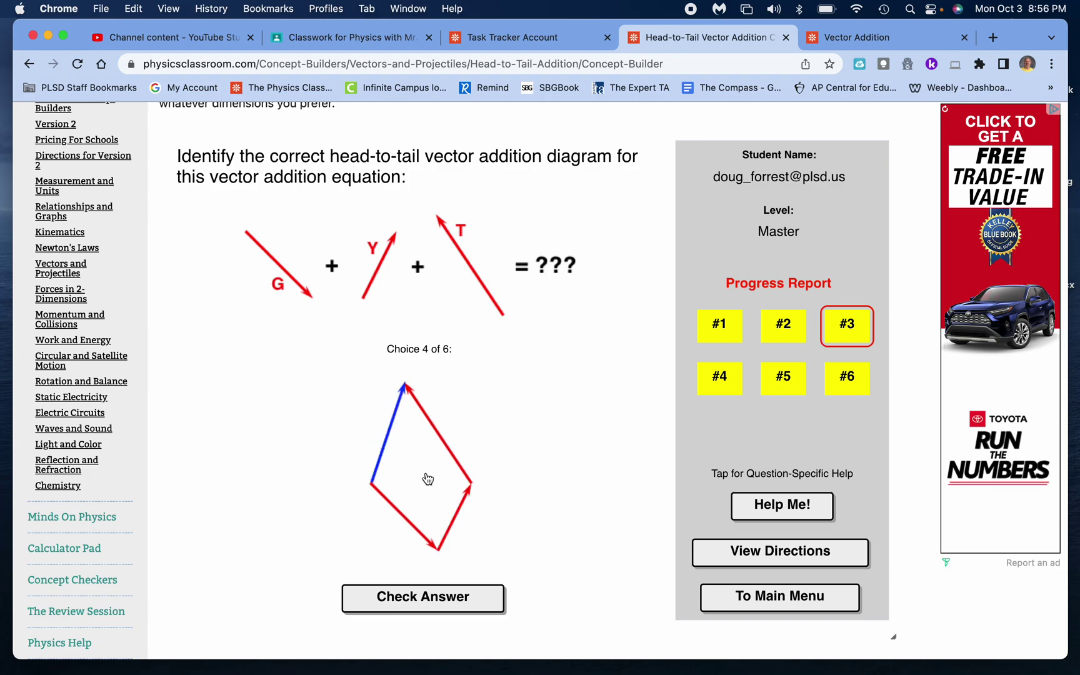
left_click(436, 600)
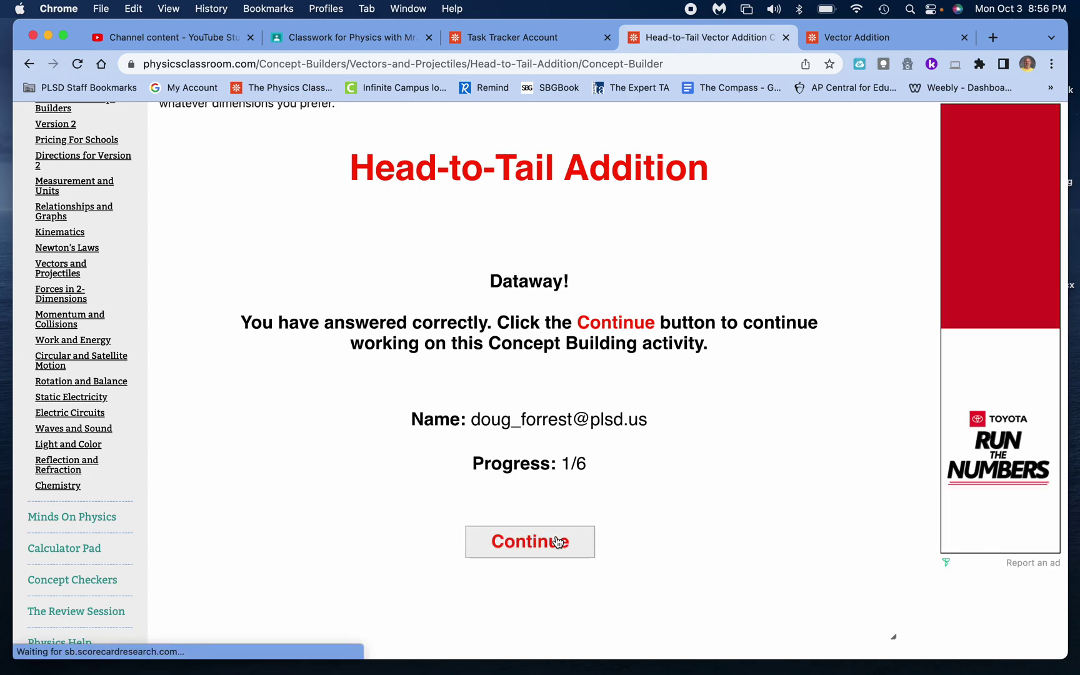
left_click(557, 541)
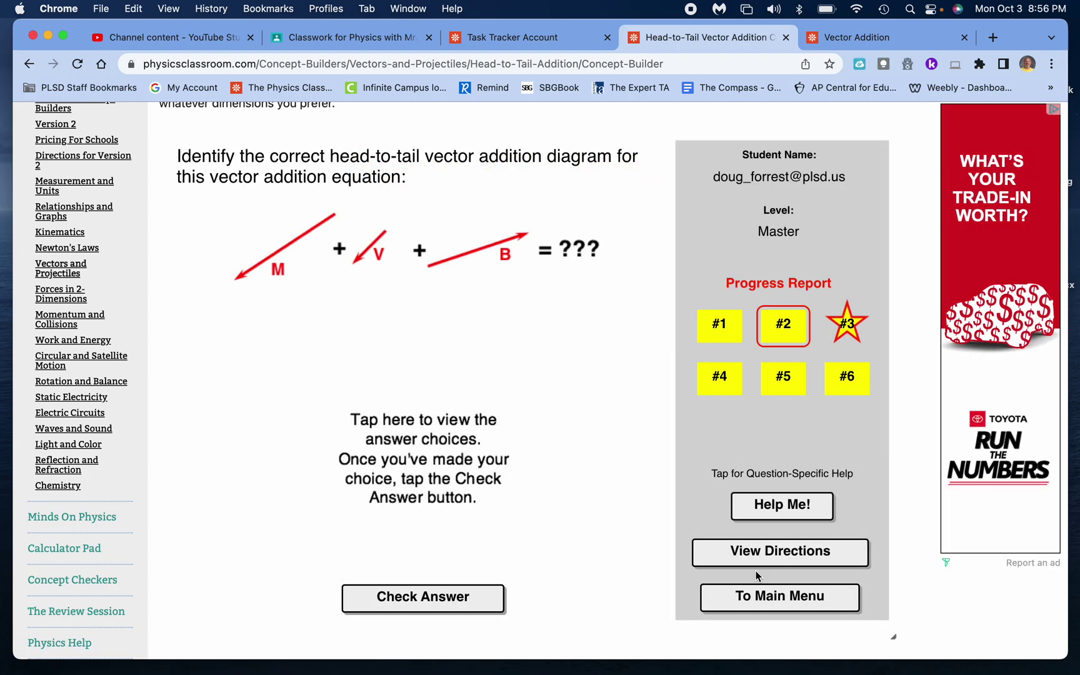
Step: Close the Head-to-Tail Addition tab to return to the Vector Addition page
scroll(709, 531, "up", 10)
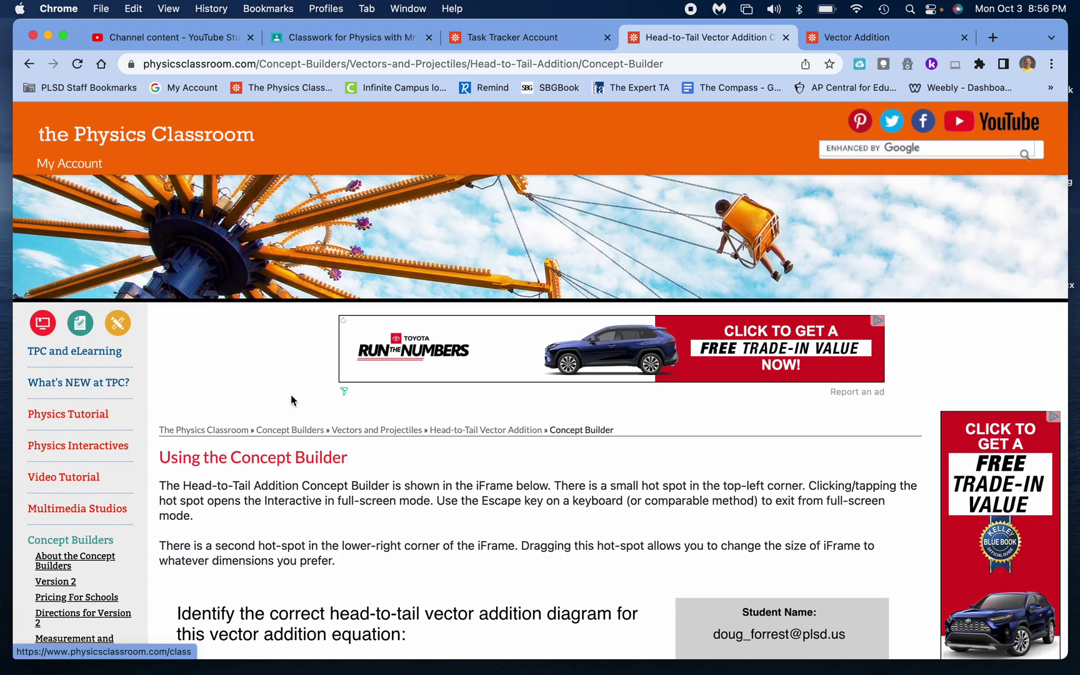
scroll(290, 394, "down", 10)
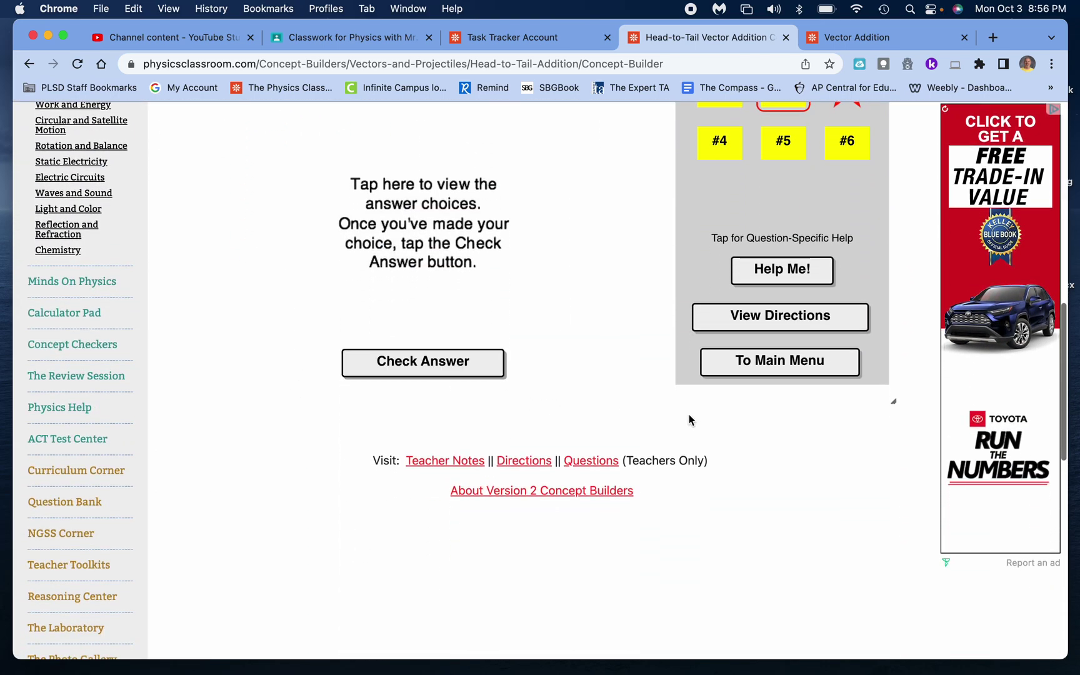
scroll(731, 387, "up", 5)
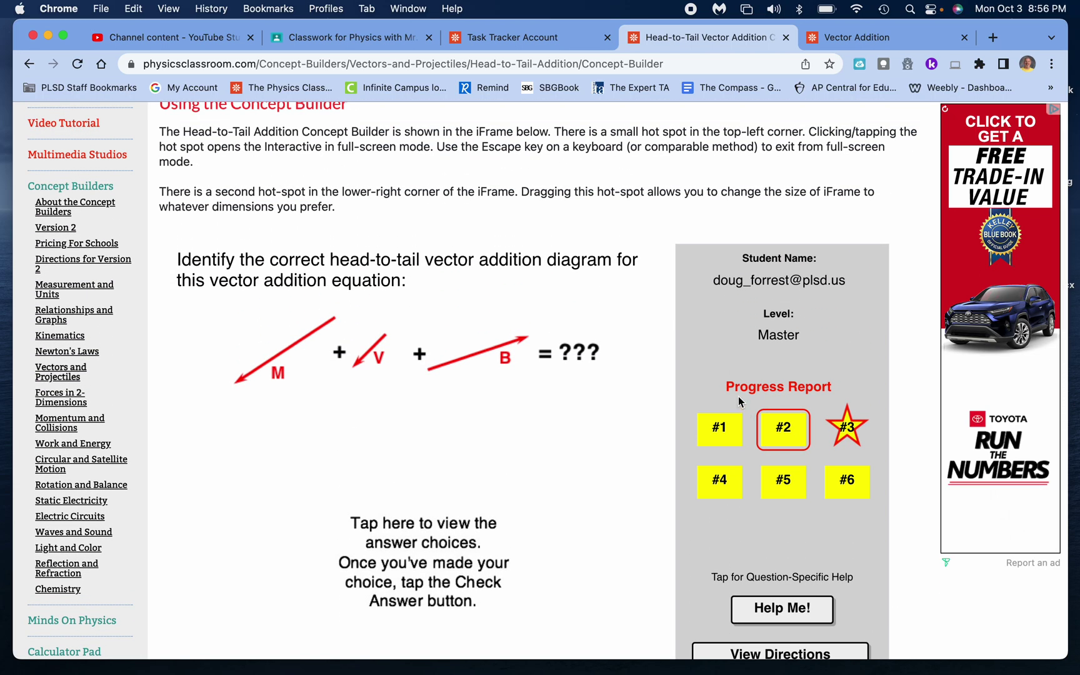
left_click(784, 38)
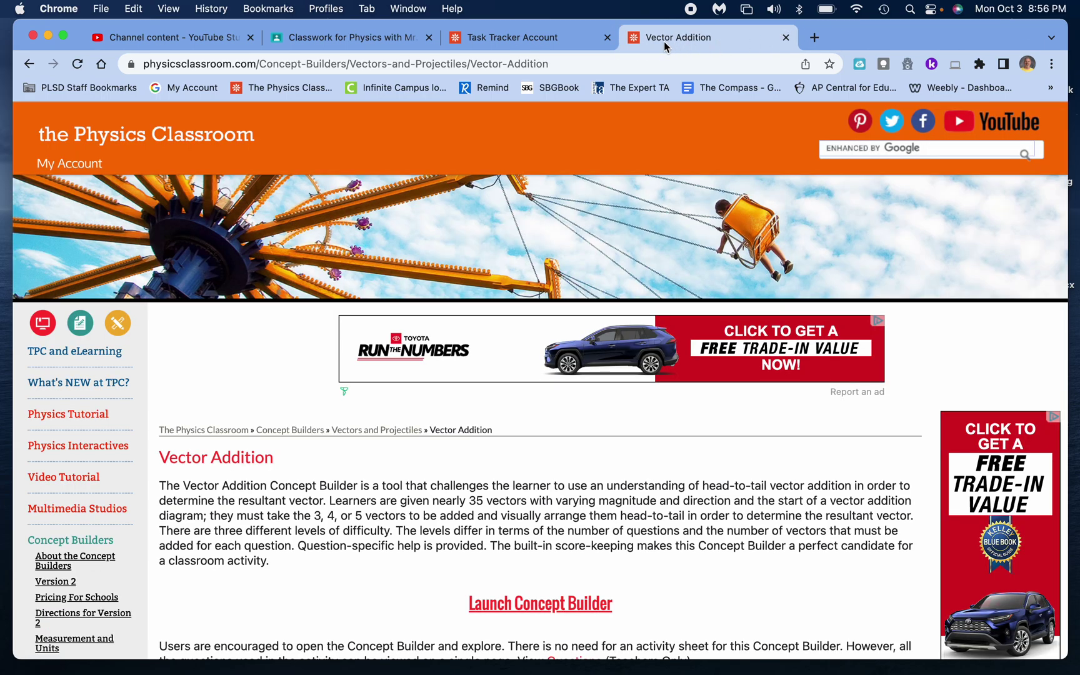
Step: Launch the Vector Addition concept builder and start it under the logged-in account
left_click(529, 604)
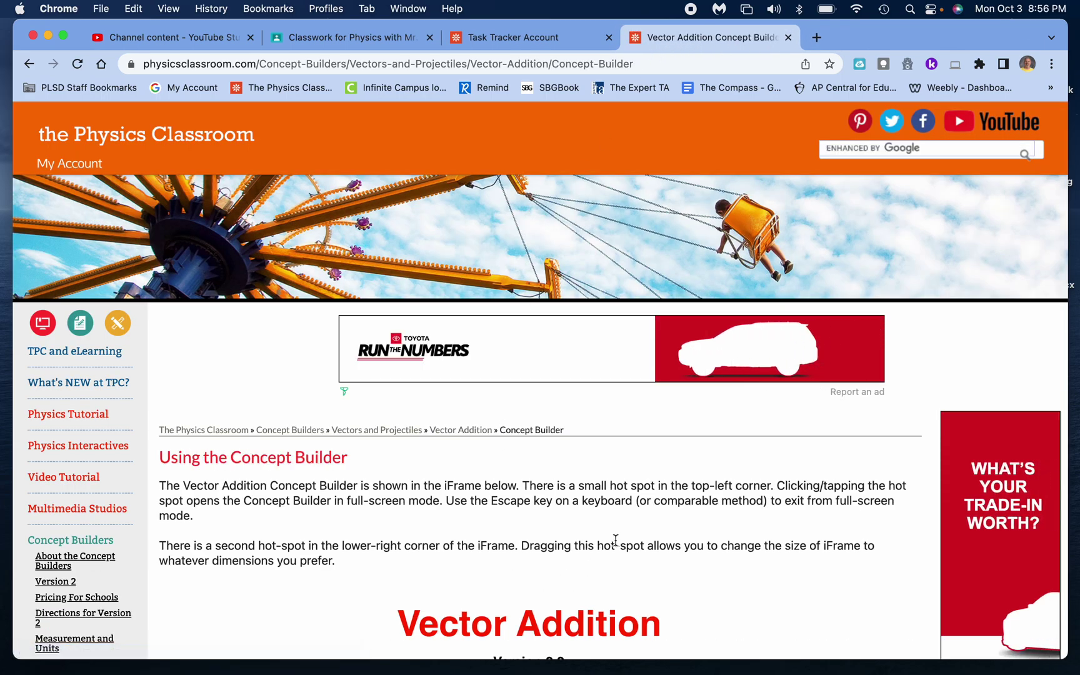
scroll(615, 539, "down", 5)
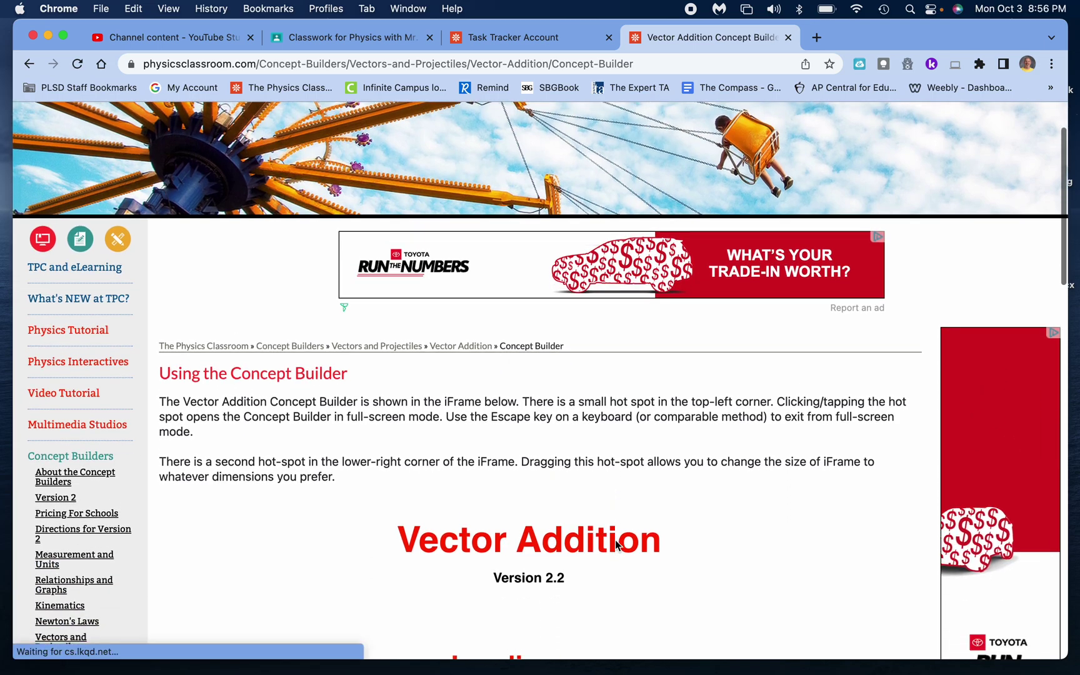
scroll(615, 540, "up", 3)
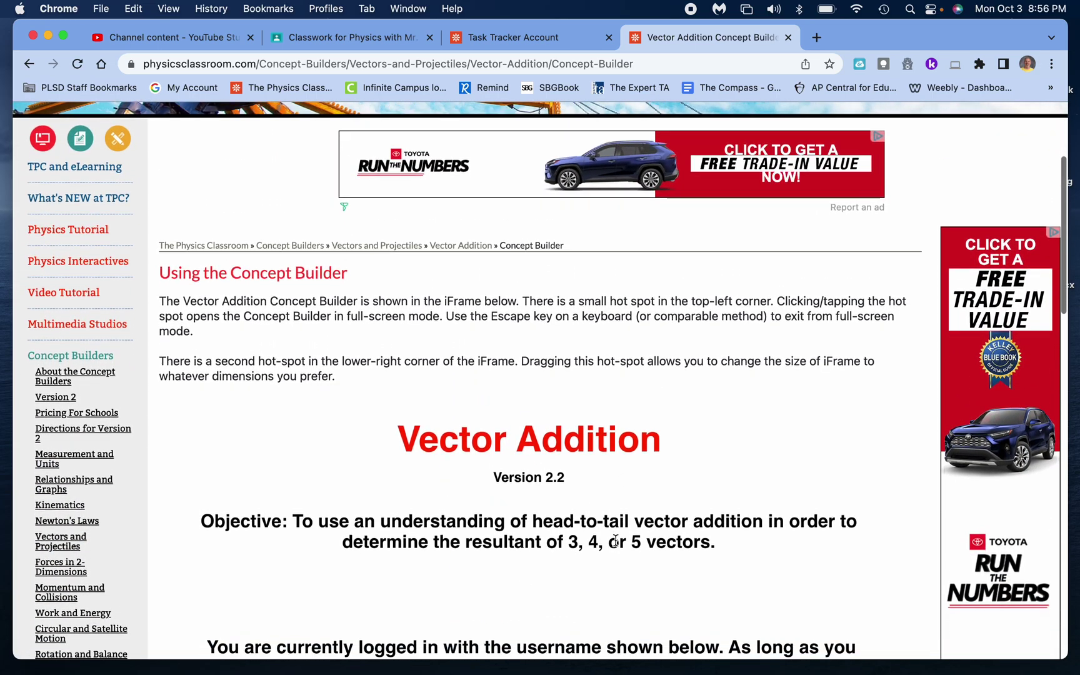
scroll(614, 541, "down", 5)
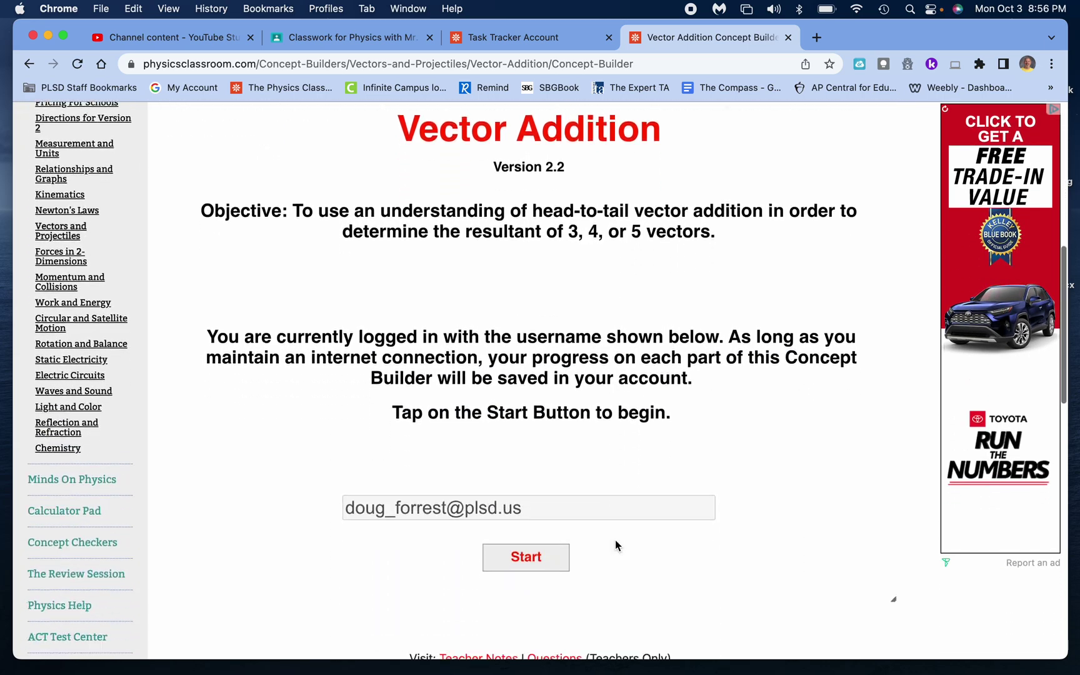
scroll(615, 545, "down", 2)
left_click(525, 445)
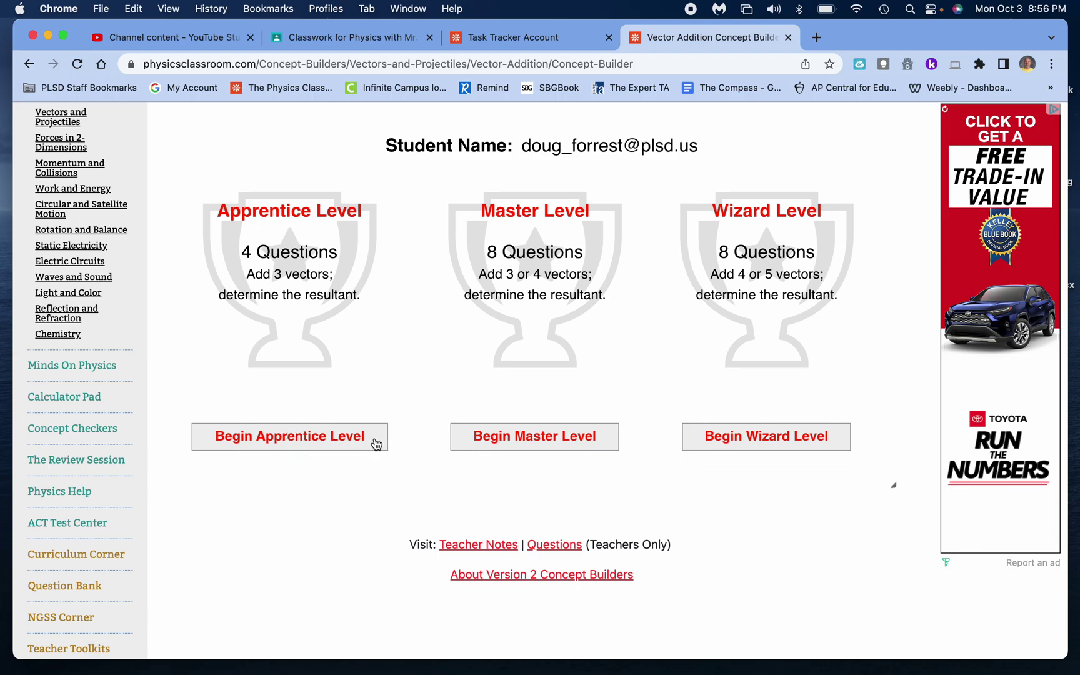
Step: Begin the Master level, reaching the JJ + C + E resultant question
left_click(503, 436)
scroll(503, 447, "up", 4)
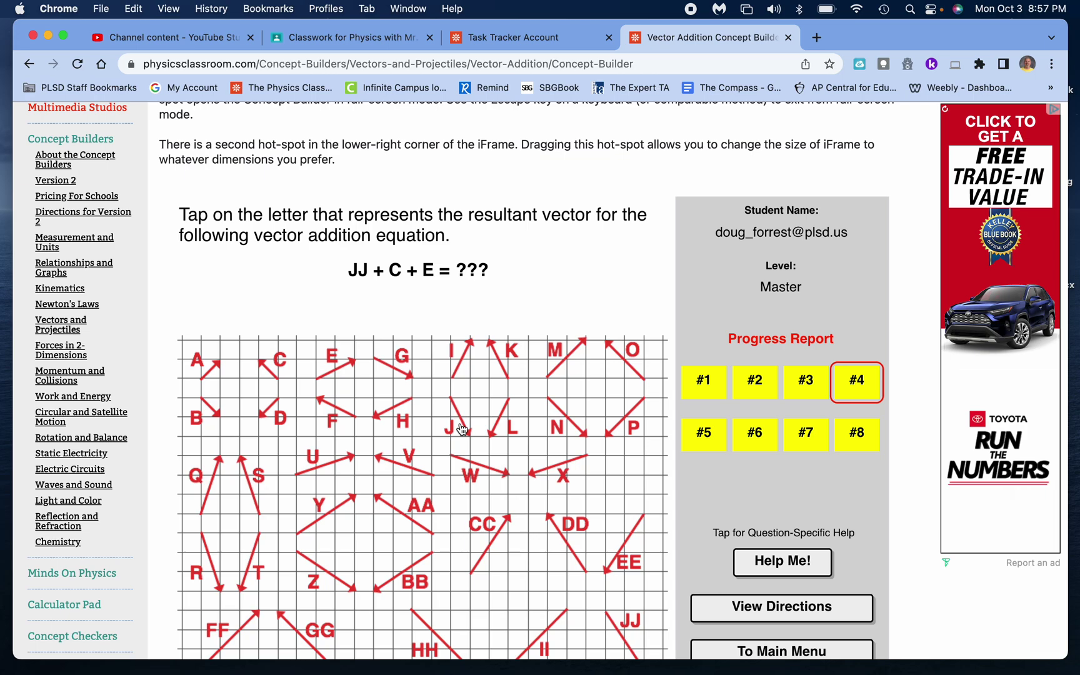
scroll(461, 429, "down", 5)
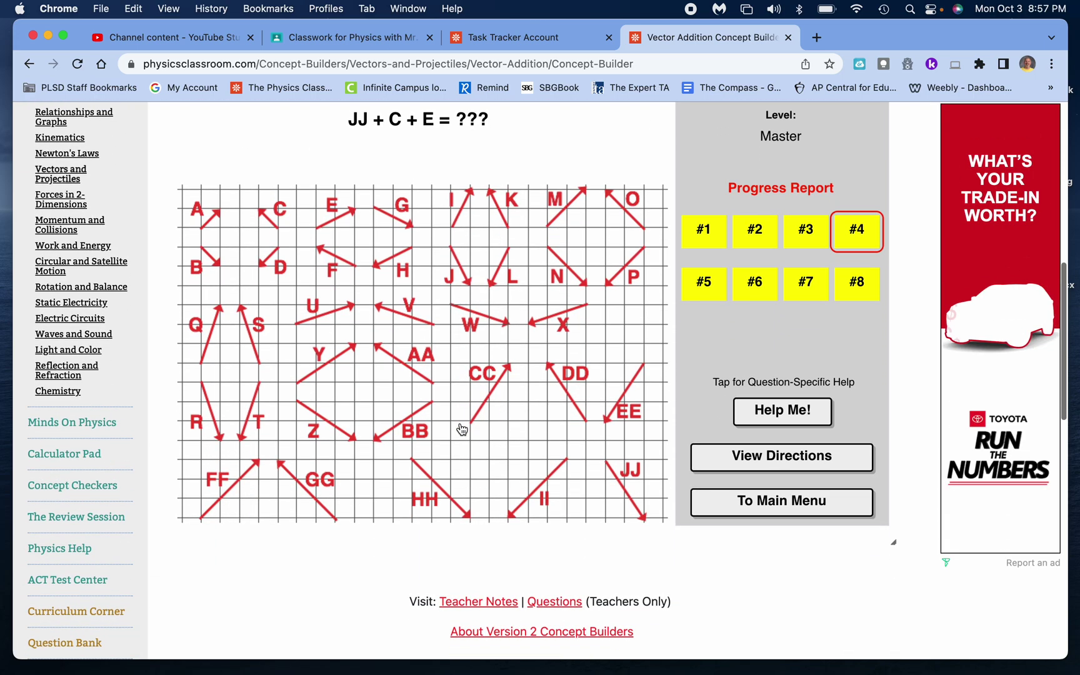
scroll(461, 428, "up", 2)
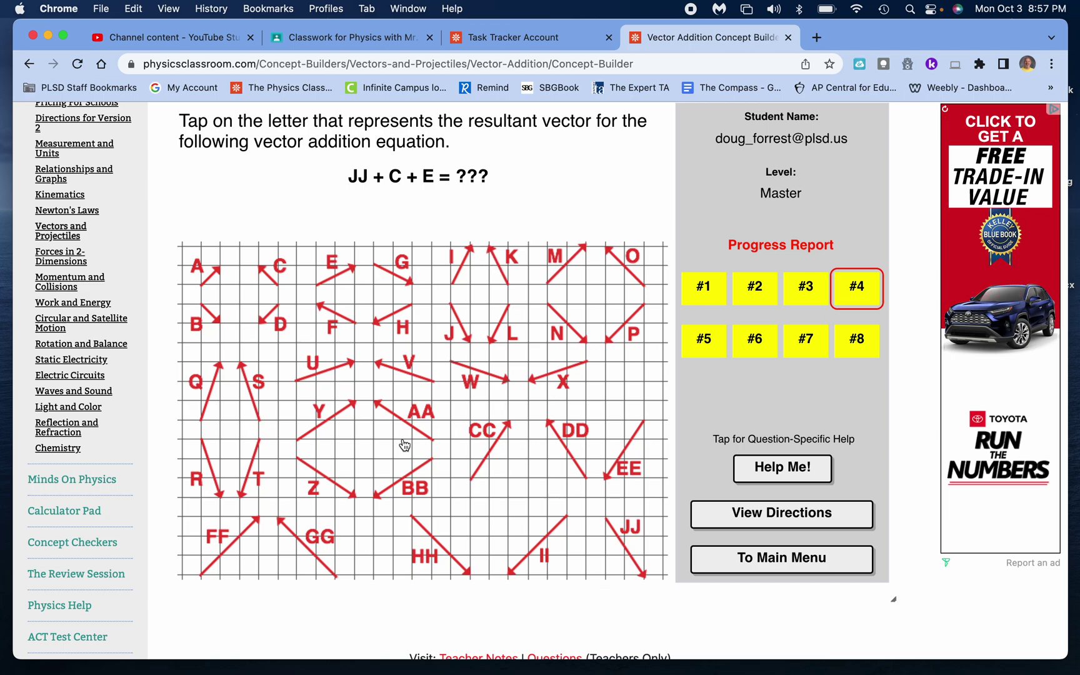
Step: Open the question's help and browse How to Think, Fundamentals, then expand About This Question
left_click(775, 472)
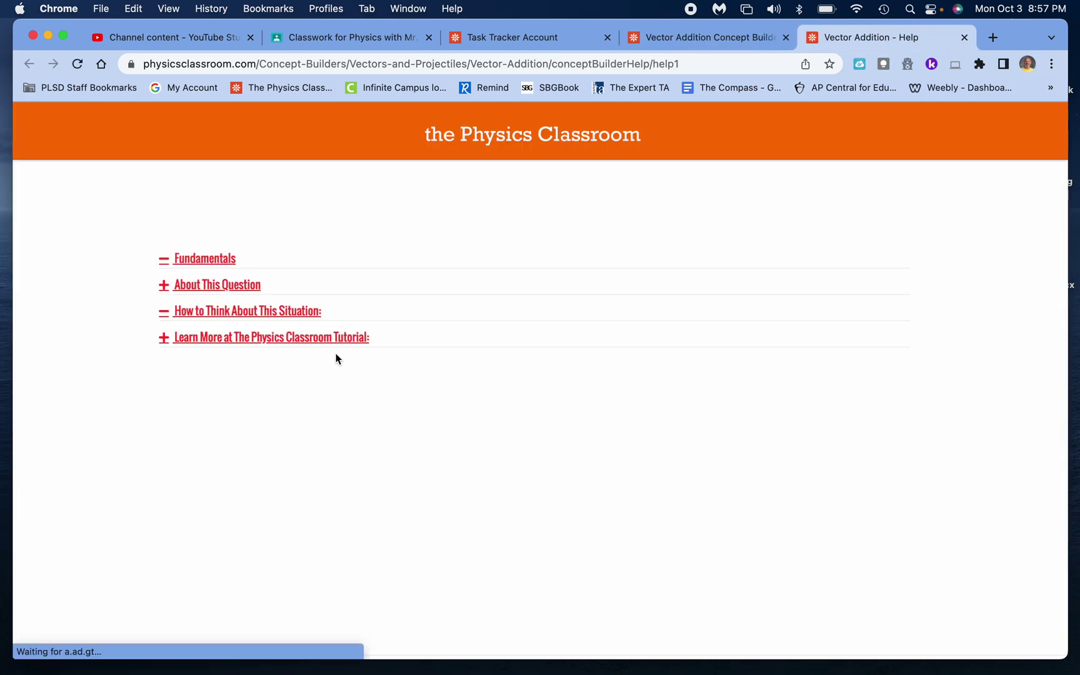
left_click(208, 314)
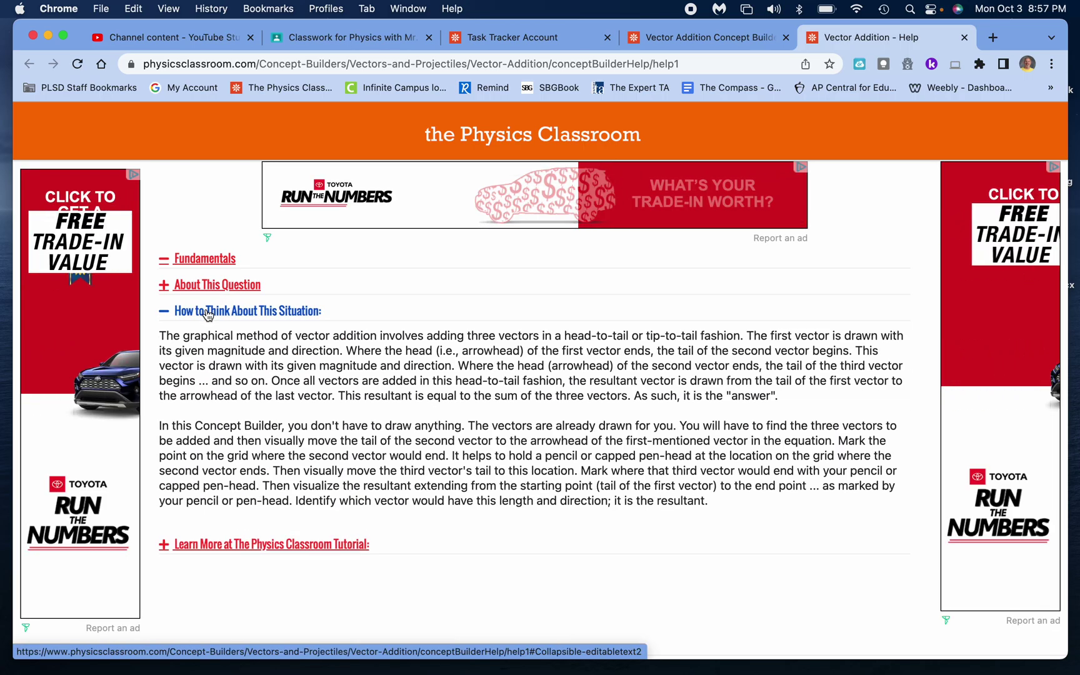
left_click(206, 310)
left_click(178, 261)
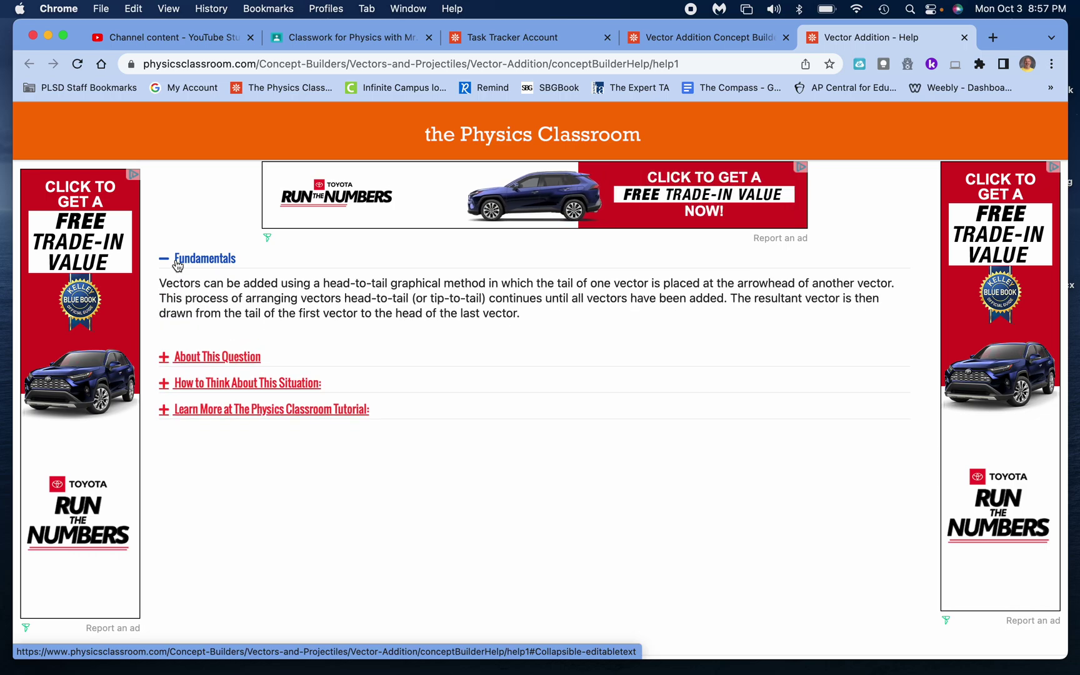
left_click(178, 261)
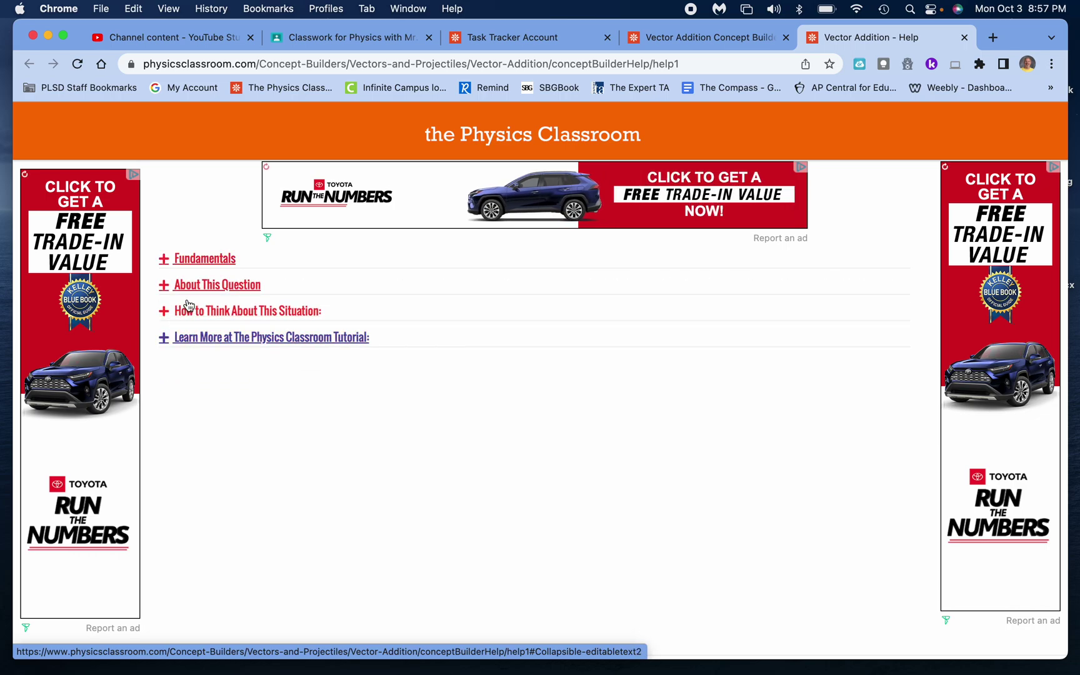
left_click(187, 285)
scroll(285, 370, "down", 2)
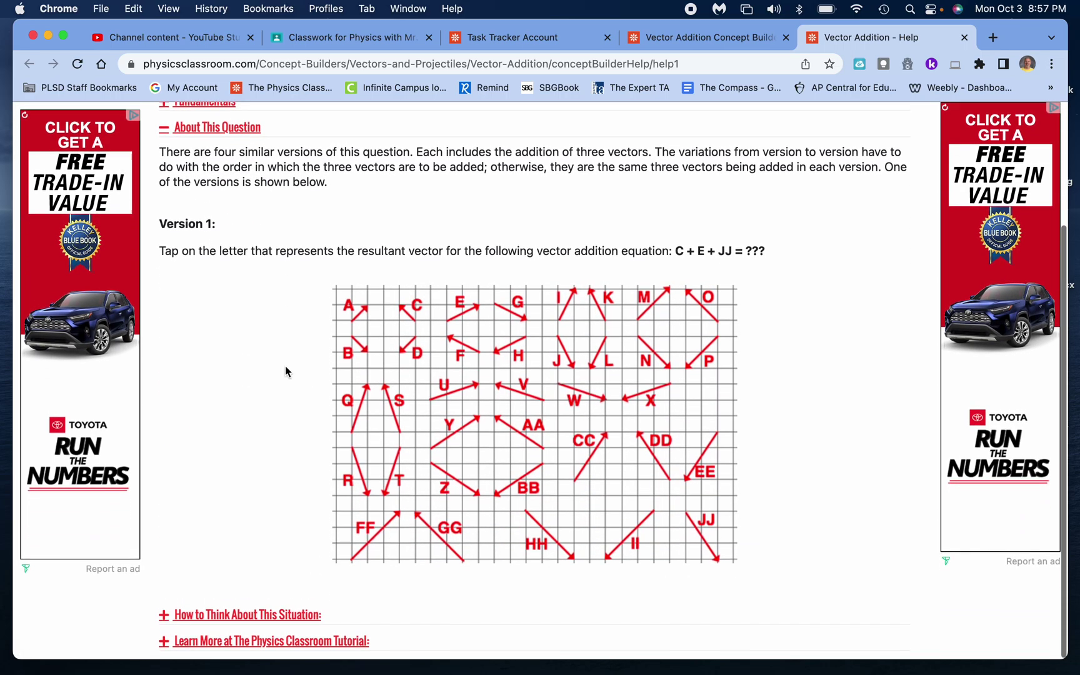
scroll(285, 365, "up", 3)
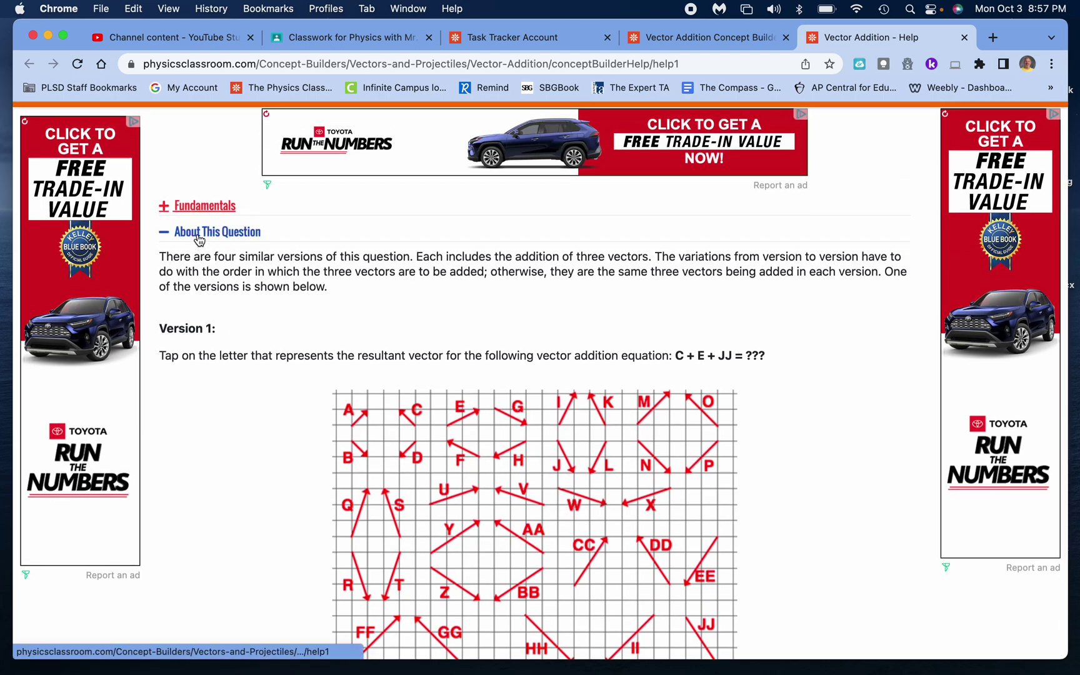
Step: Back on the question, pick W as the JJ + C + E resultant and check it
left_click(964, 38)
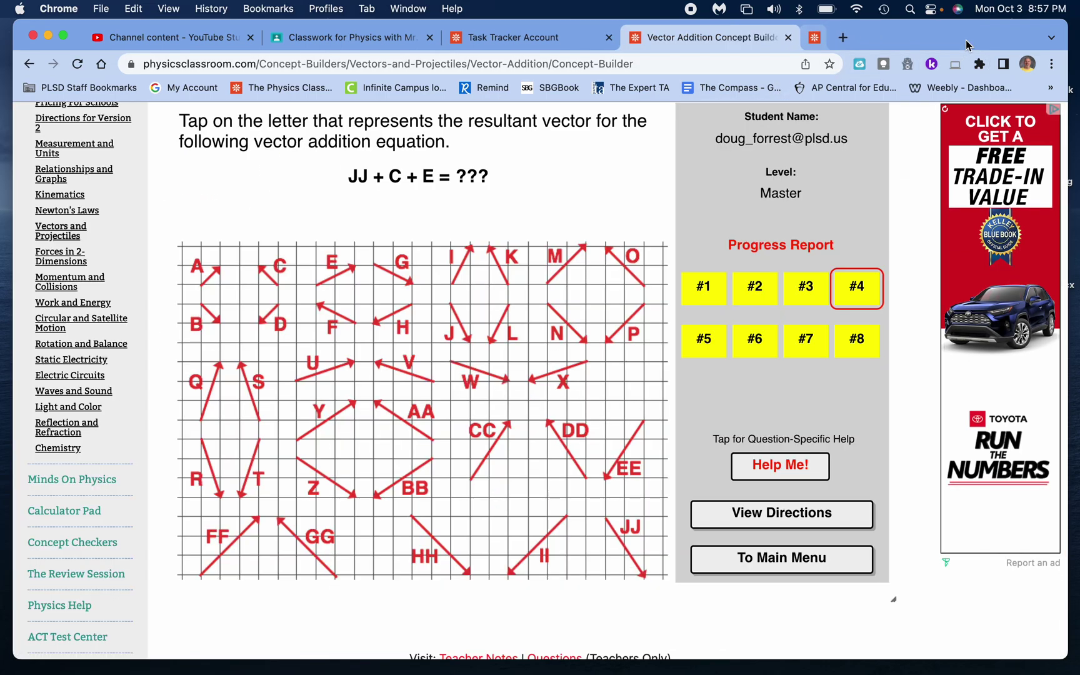
scroll(479, 260, "up", 1)
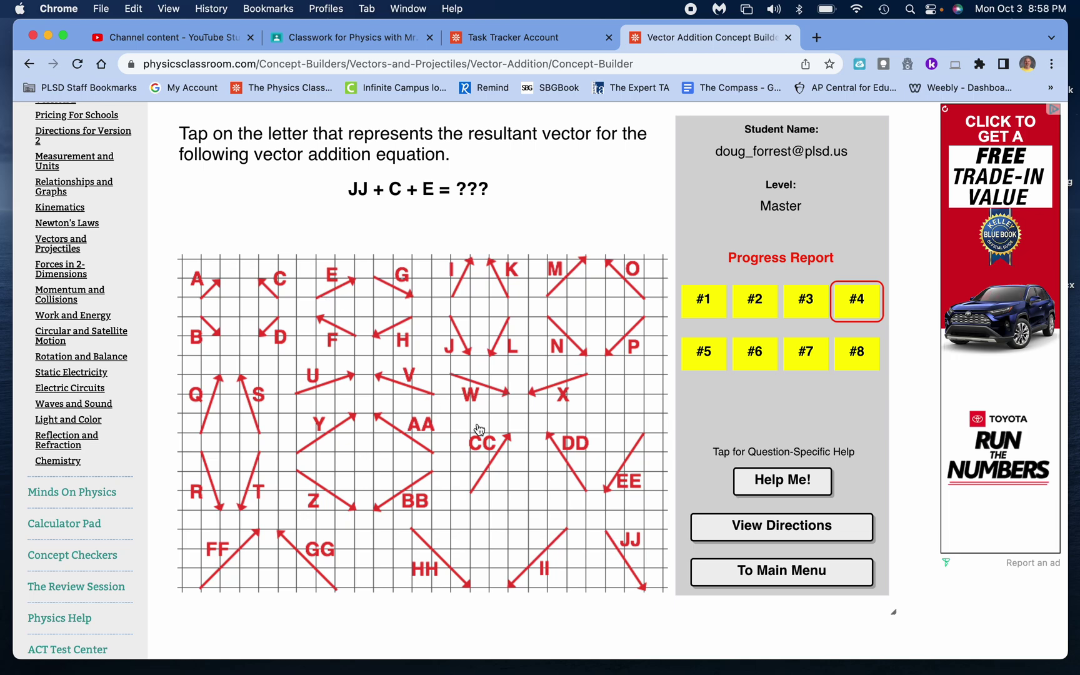
left_click(478, 396)
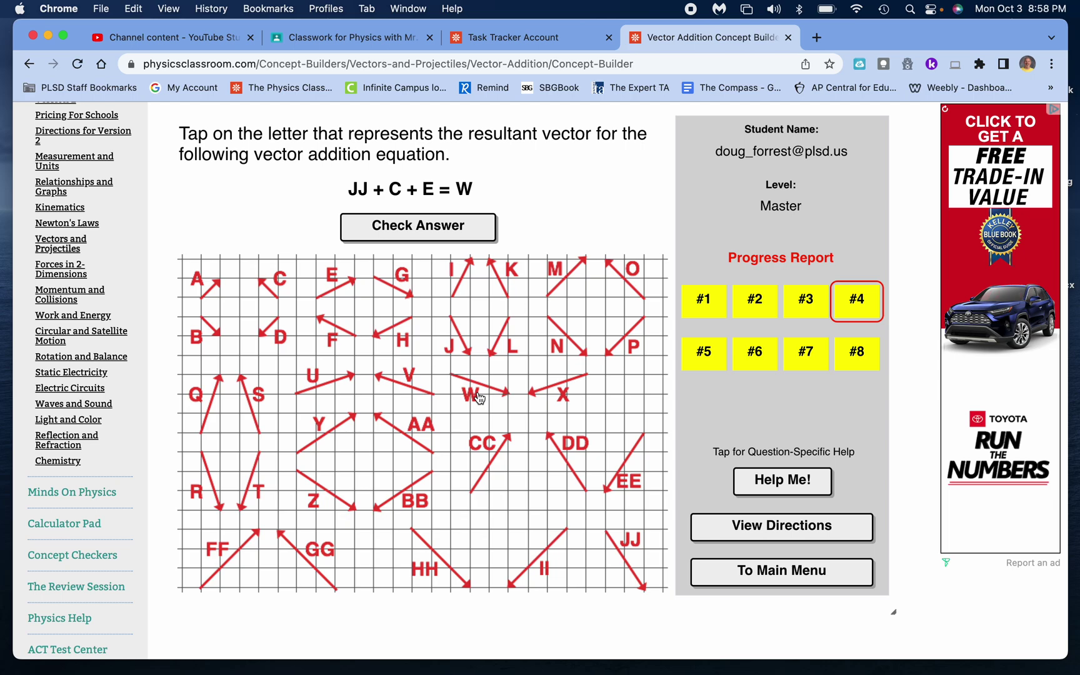
left_click(439, 231)
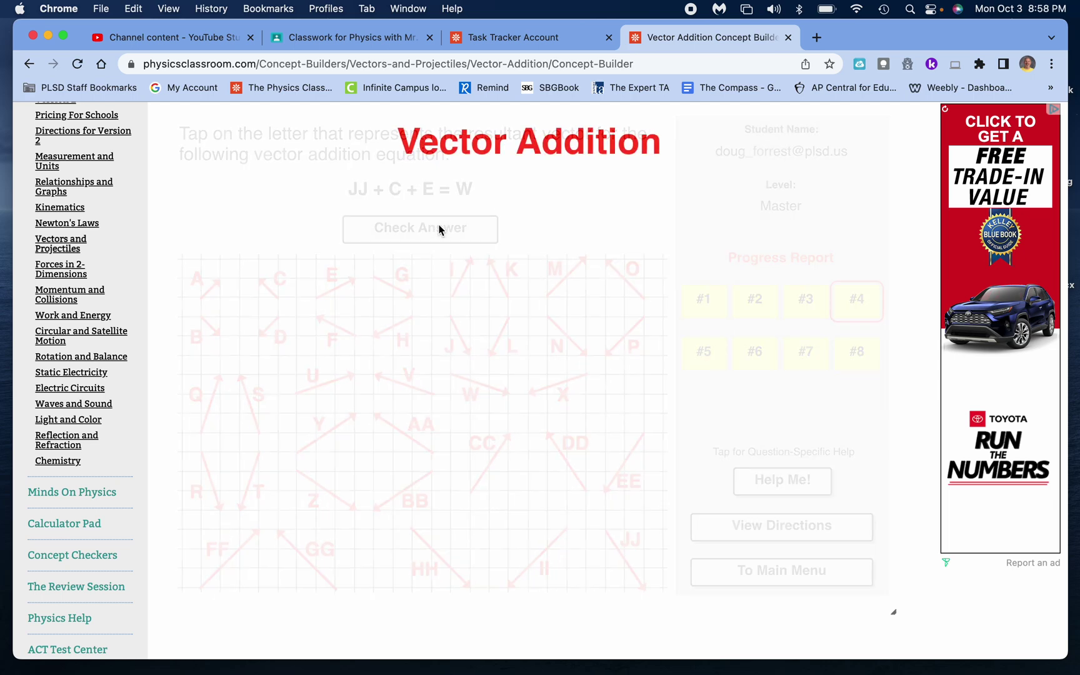
Step: Continue past the correct answer and request help on the next question
left_click(553, 515)
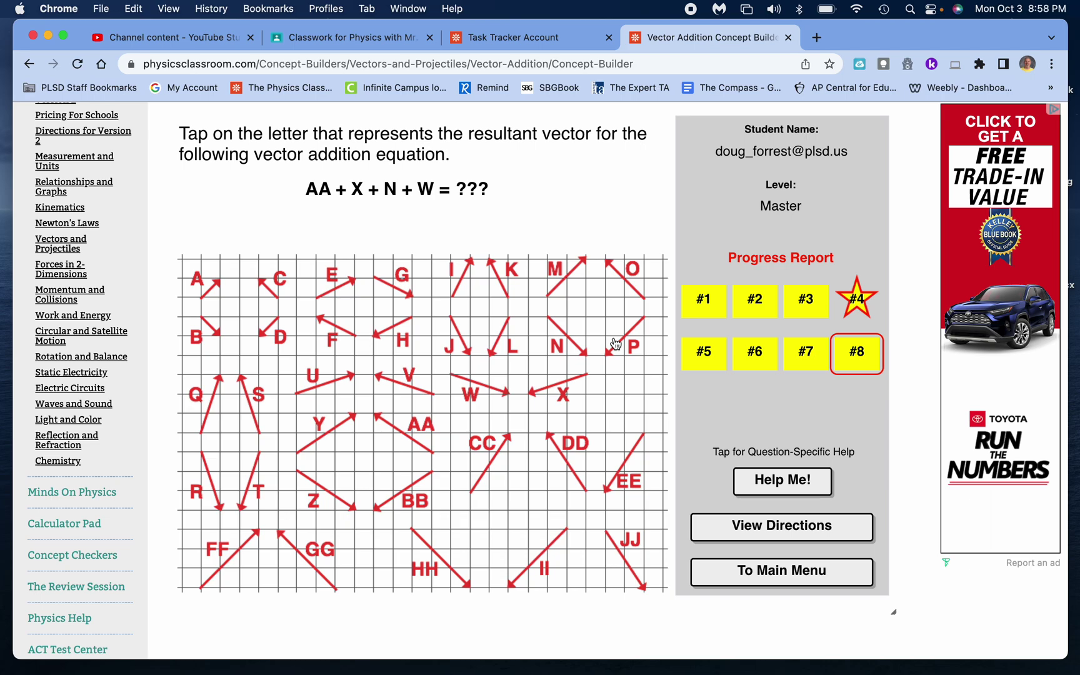
left_click(775, 483)
scroll(776, 512, "up", 3)
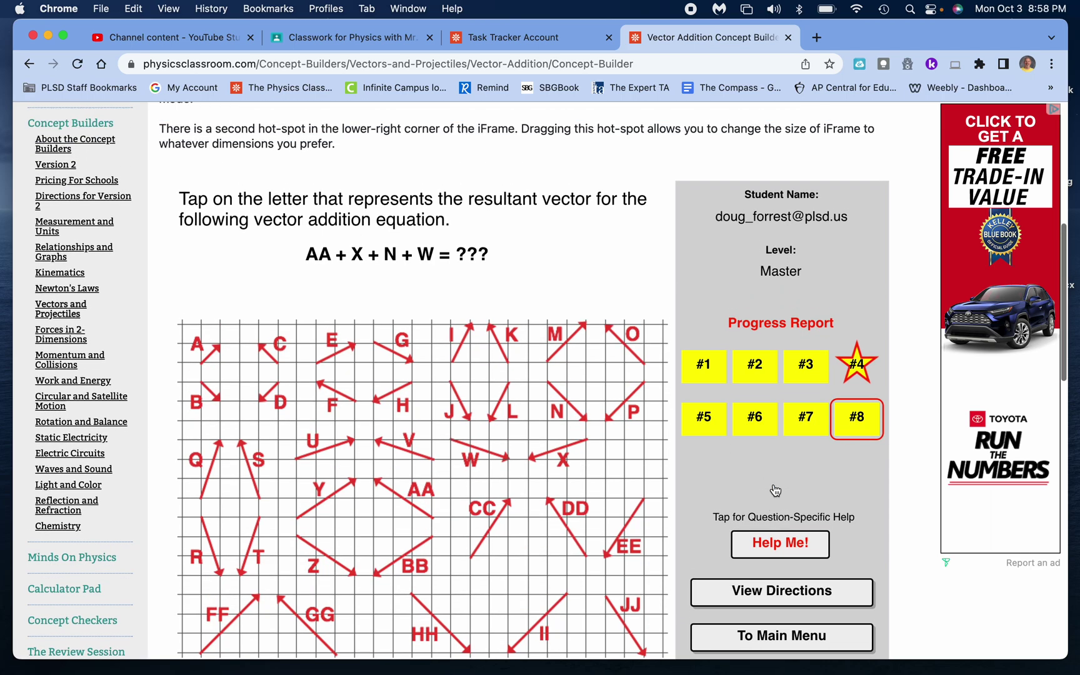
scroll(776, 506, "down", 5)
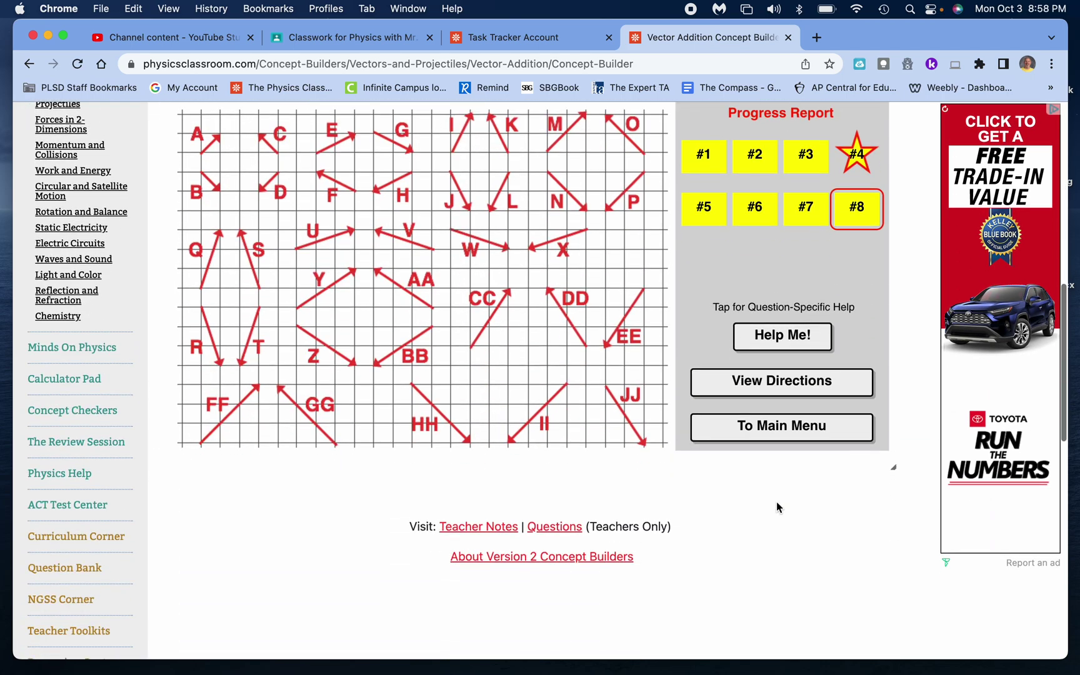
Step: Leave the Master level, confirming the return to the Vector Addition main menu
left_click(757, 428)
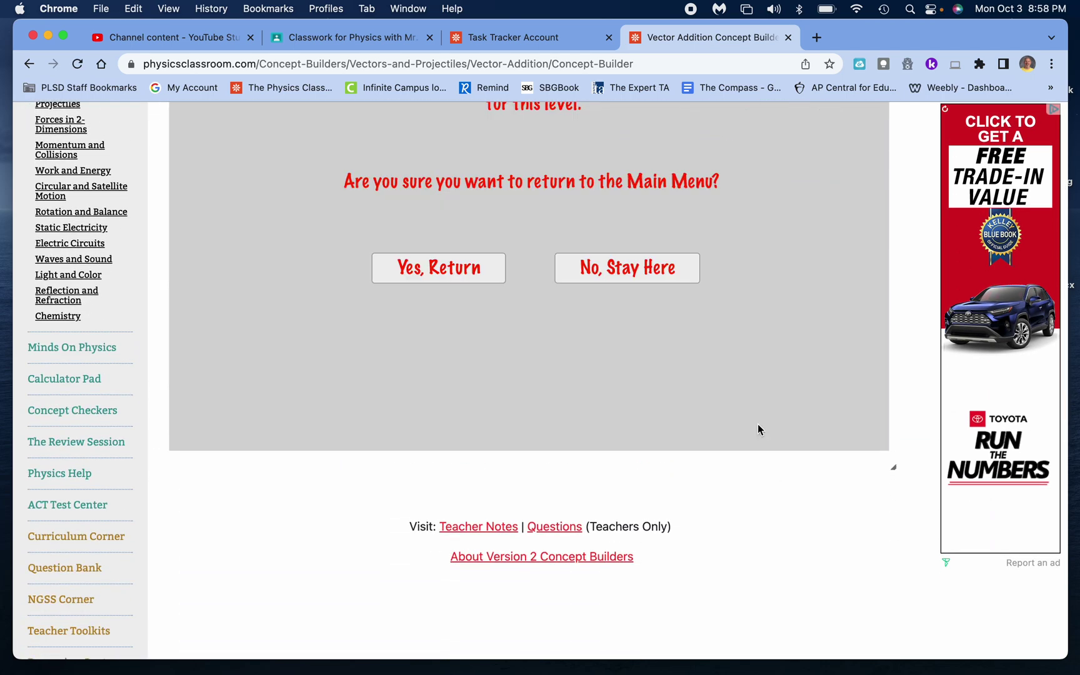
left_click(498, 267)
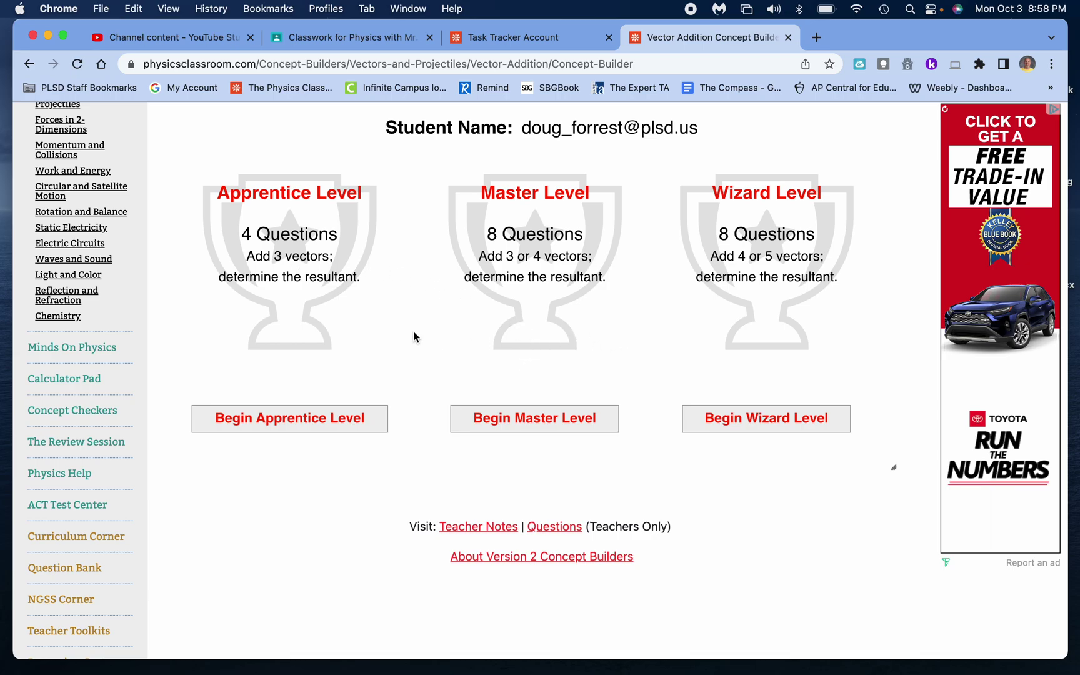
scroll(574, 363, "up", 5)
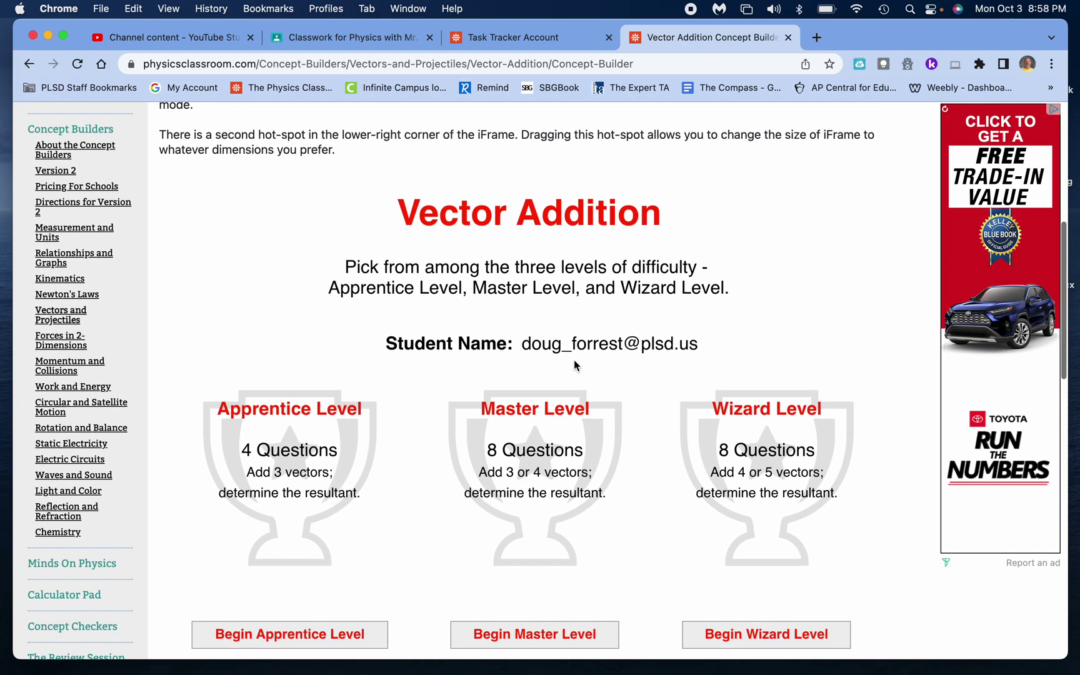
scroll(562, 320, "up", 5)
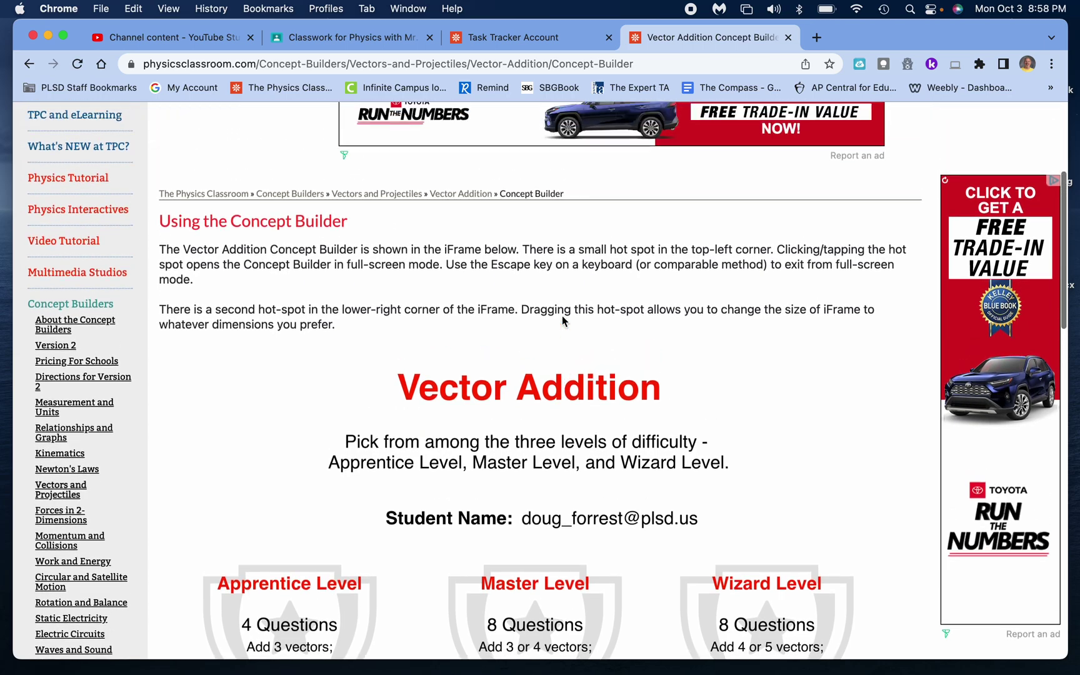
scroll(561, 320, "down", 6)
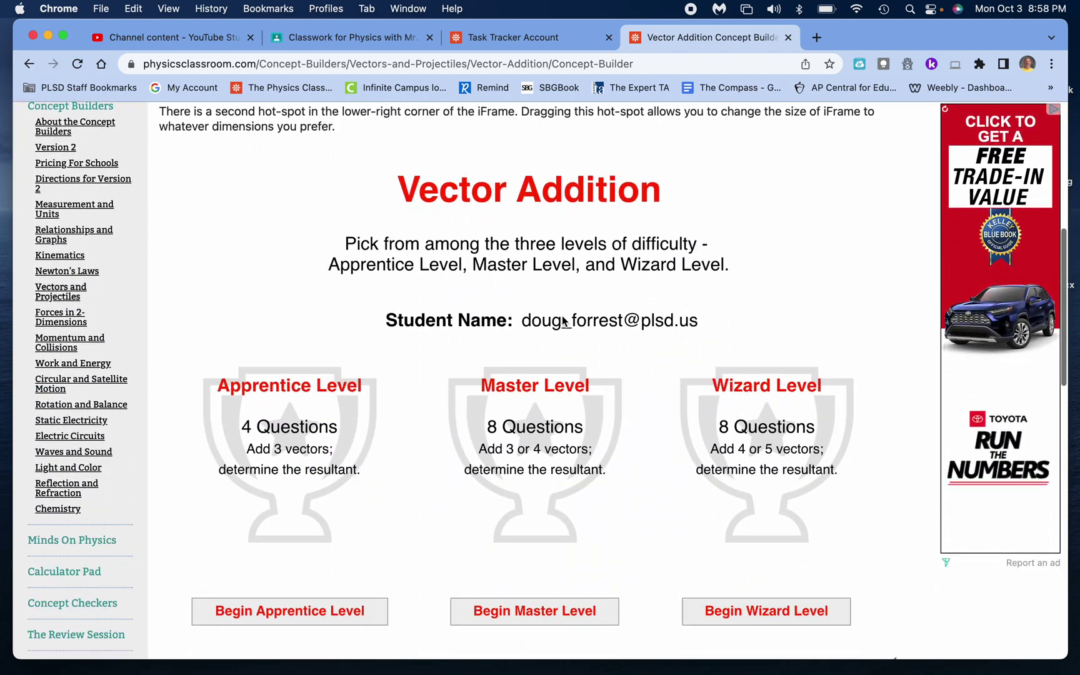
scroll(562, 321, "up", 8)
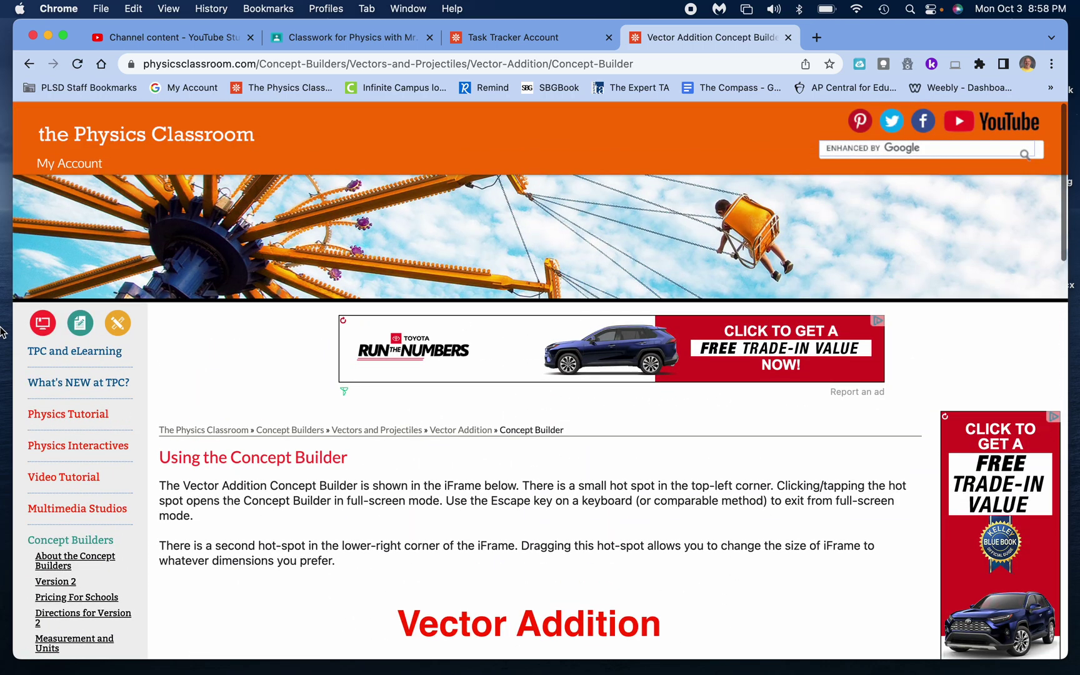